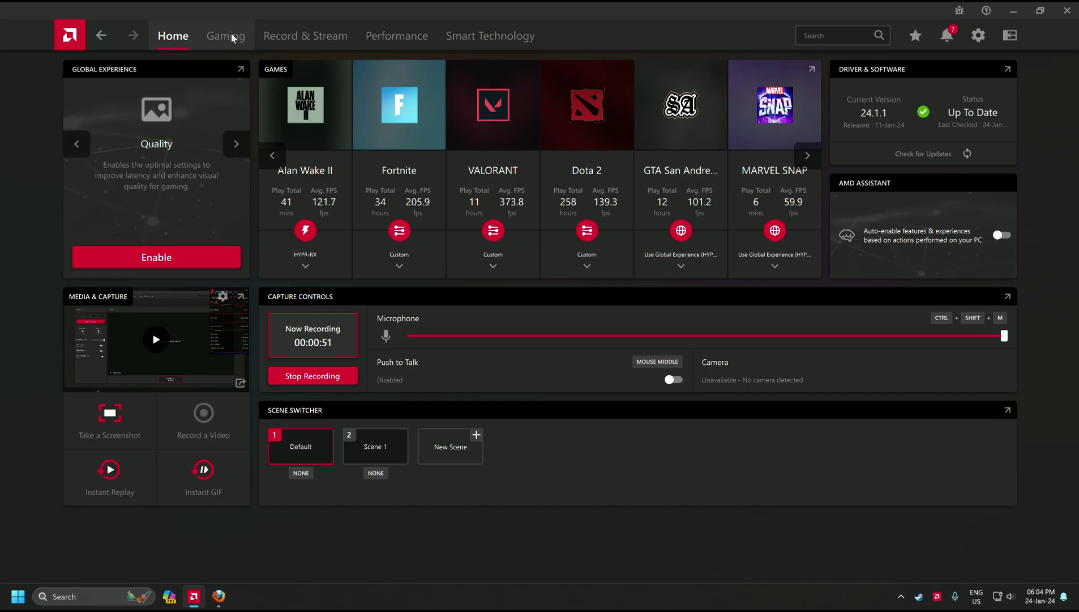
Open the Gaming library showing all 12 detected games with play time and average FPS
{"action": "left_click", "coordinate": [232, 38]}
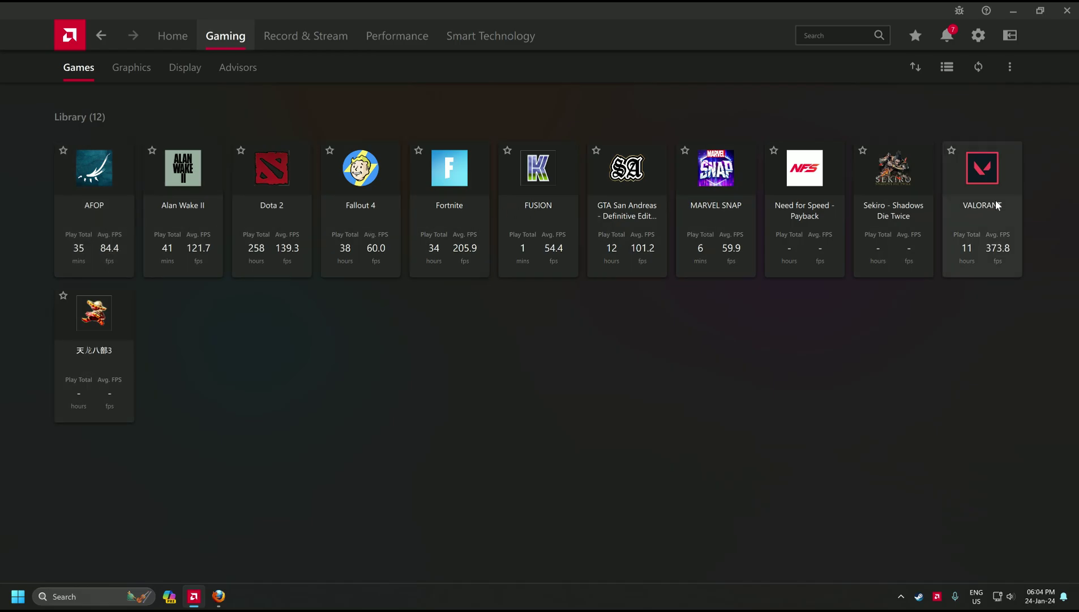
Start adding a game through Add A Game…, then cancel the application picker without adding anything
{"action": "left_click", "coordinate": [1011, 64]}
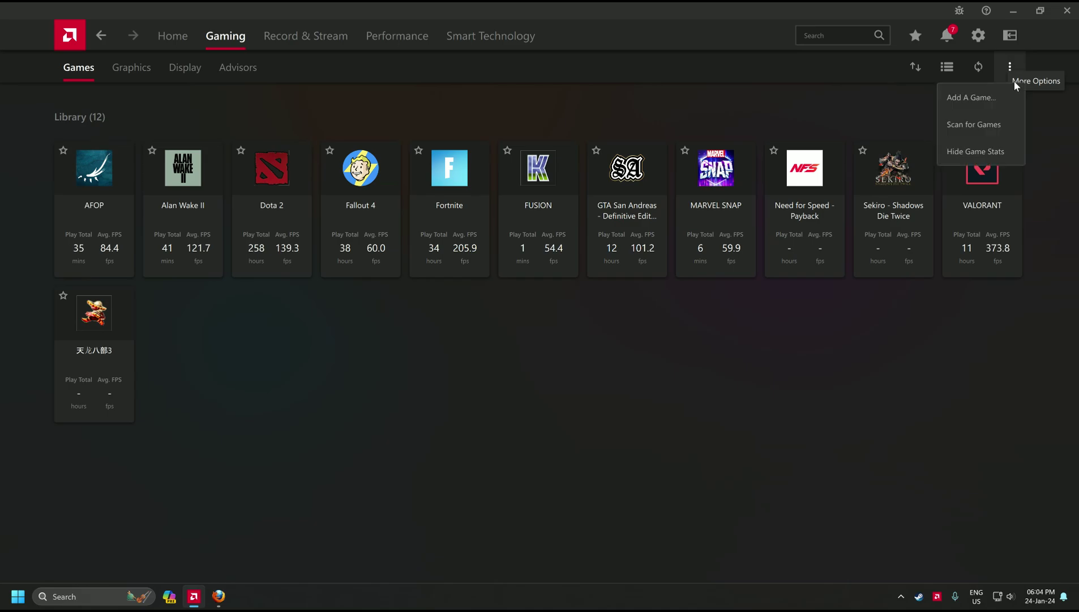
{"action": "left_click", "coordinate": [997, 107]}
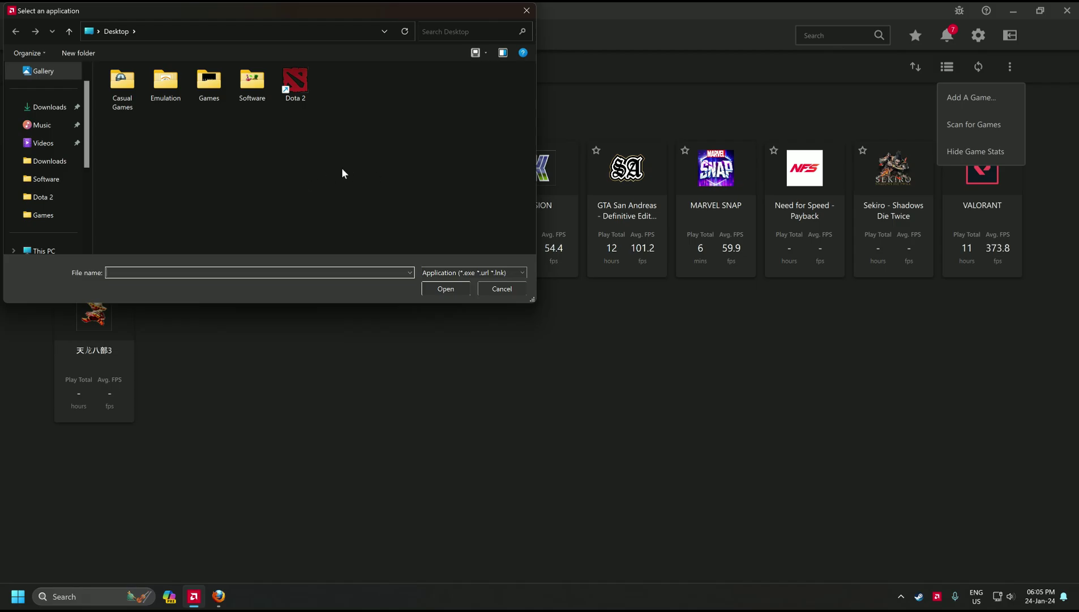
{"action": "left_click", "coordinate": [526, 16]}
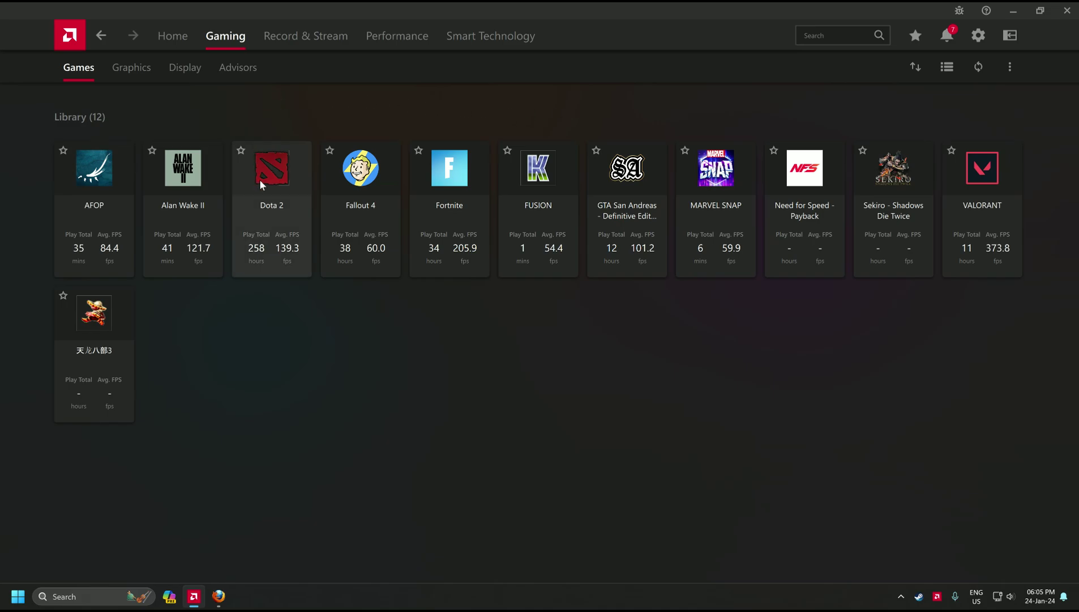
Open Dota 2's page and review the Gaming Experience presets, keeping Custom selected
{"action": "left_click", "coordinate": [280, 216]}
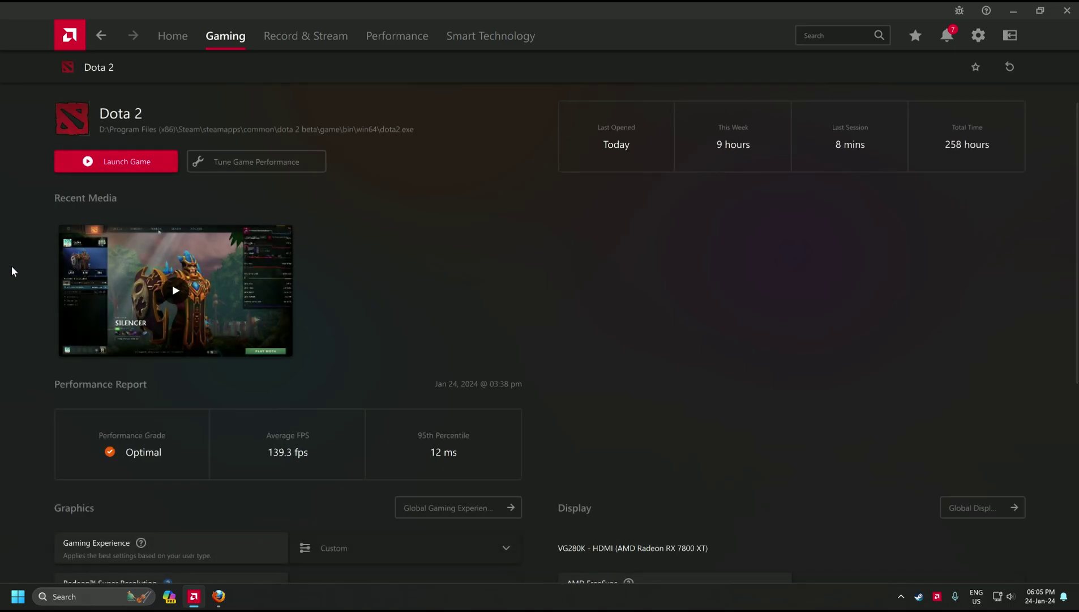
{"action": "scroll", "coordinate": [12, 265], "scroll_direction": "down", "scroll_amount": 5}
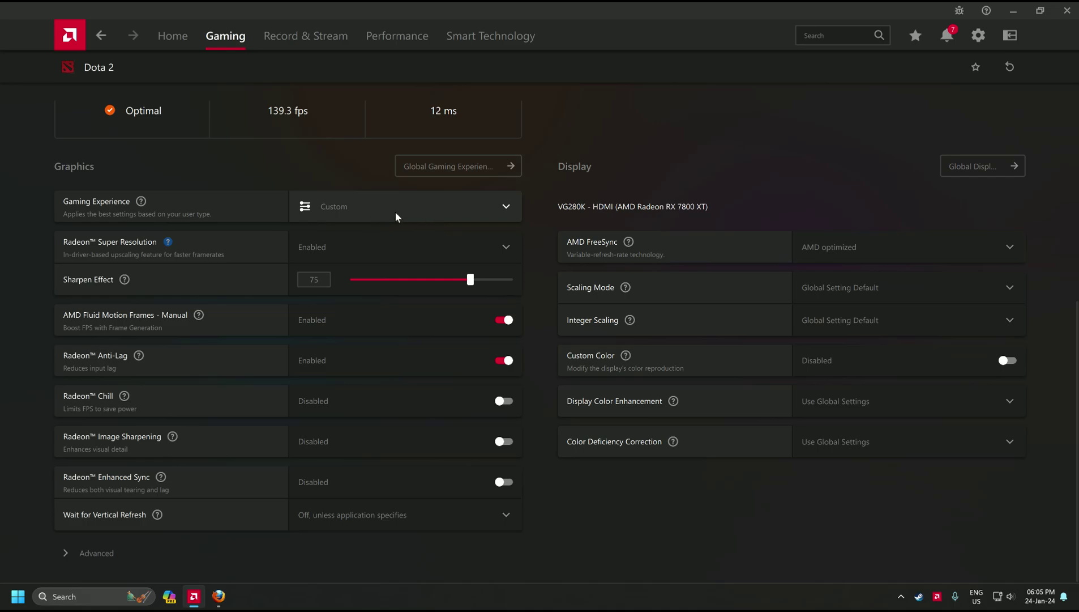
{"action": "left_click", "coordinate": [372, 218]}
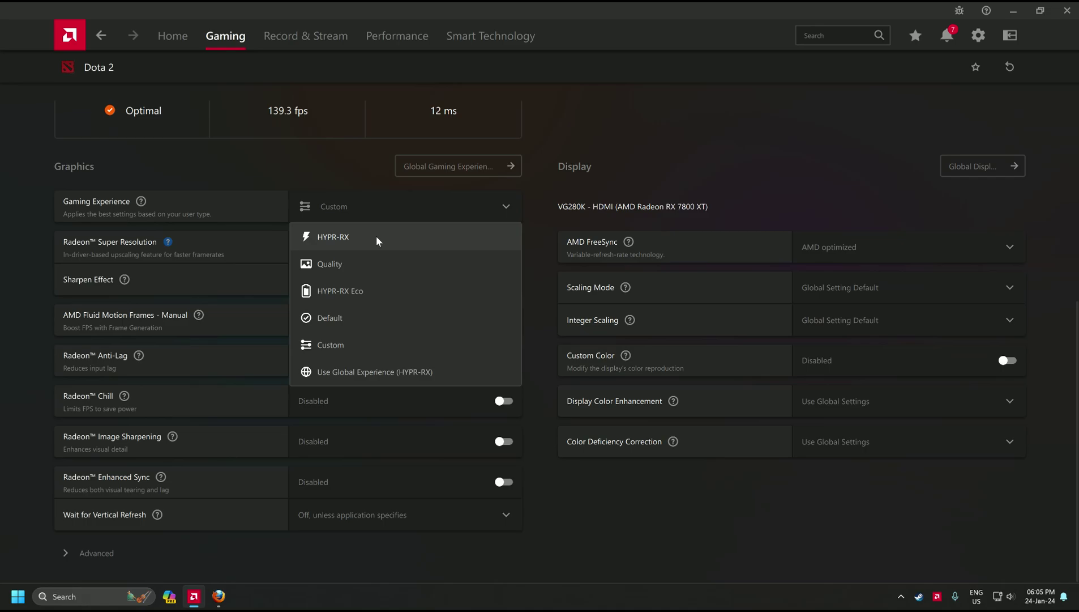
{"action": "left_click", "coordinate": [501, 212]}
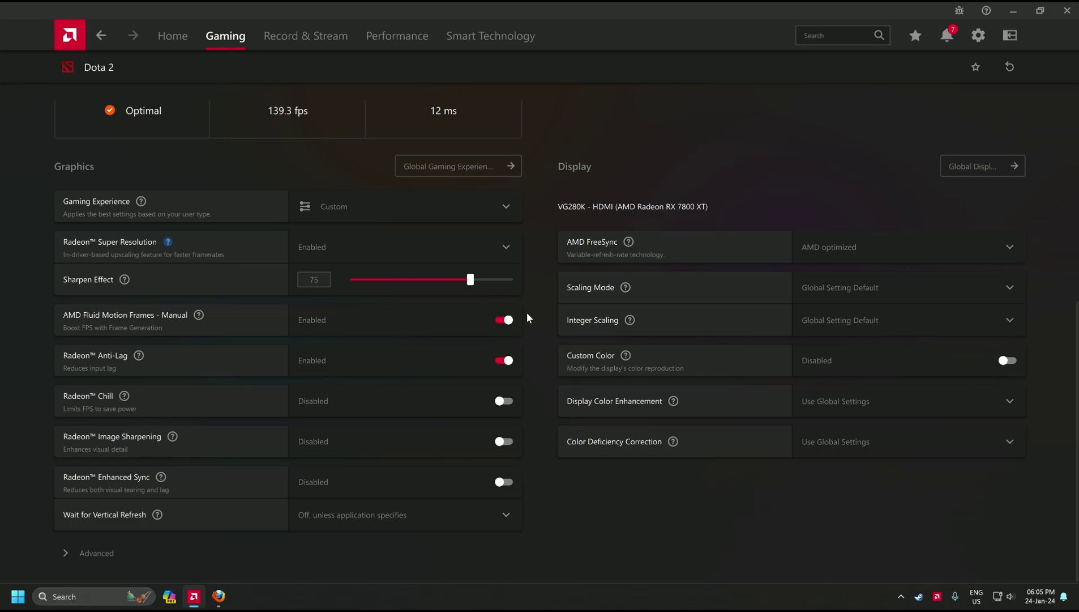
Enable the Metrics Overlay under Performance > Metrics, then go back to Home
{"action": "left_click", "coordinate": [399, 38]}
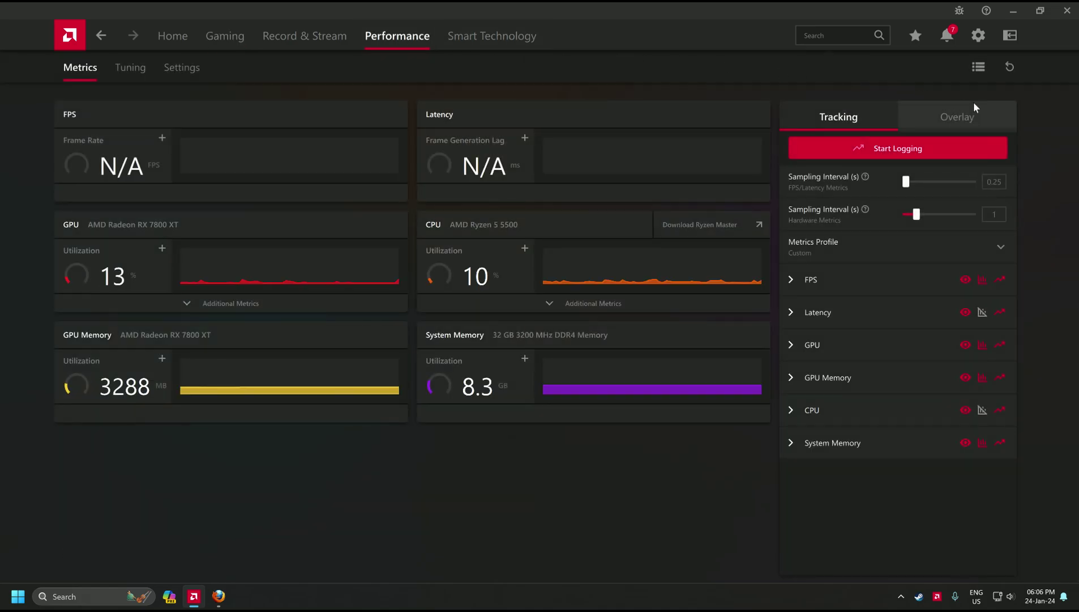
{"action": "left_click", "coordinate": [973, 105]}
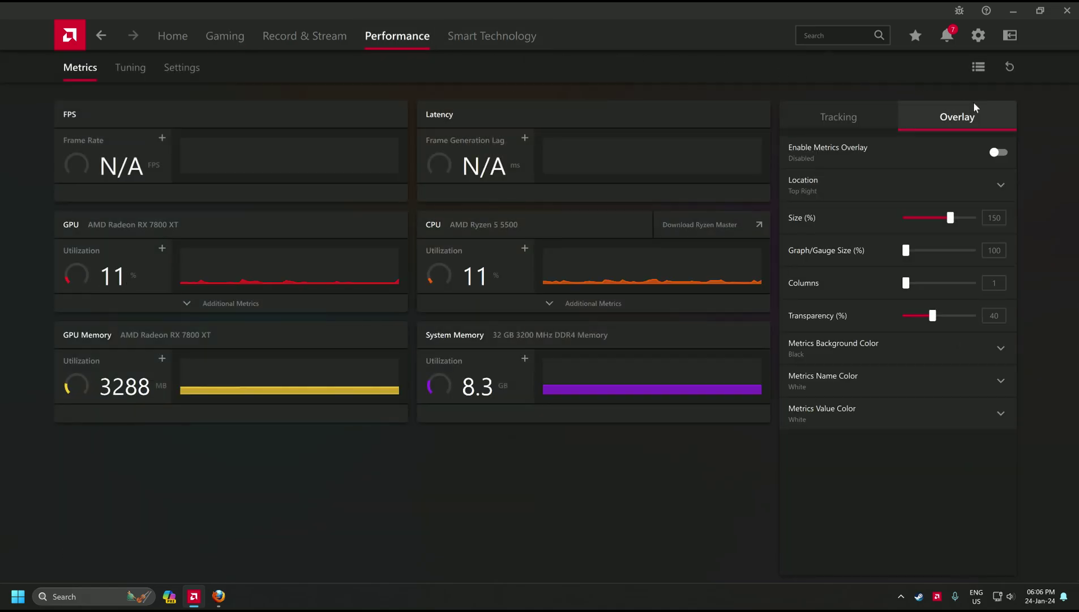
{"action": "left_click", "coordinate": [1000, 152]}
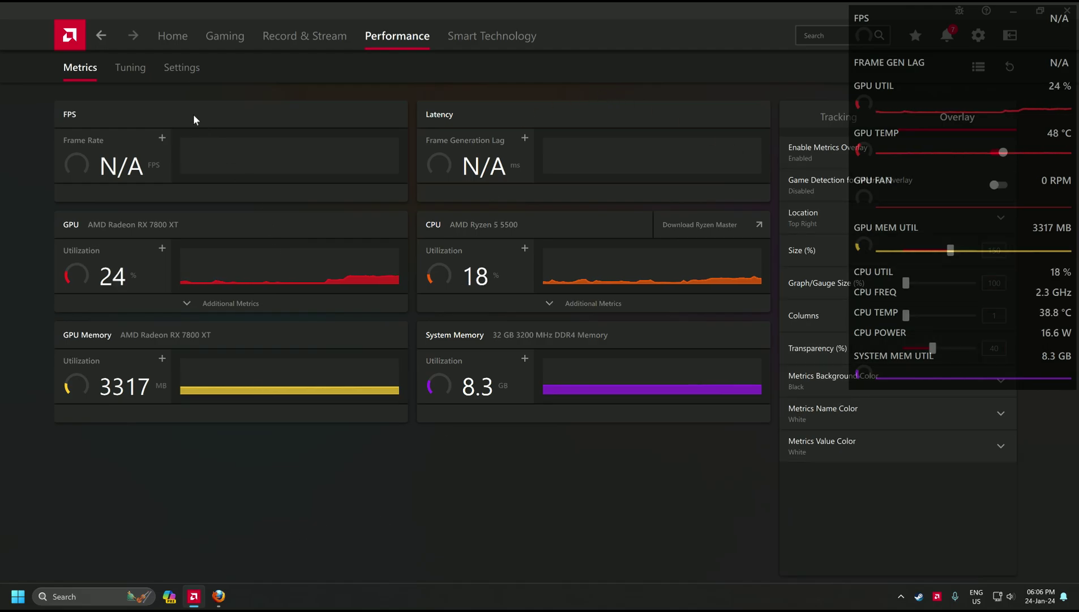
{"action": "left_click", "coordinate": [180, 38]}
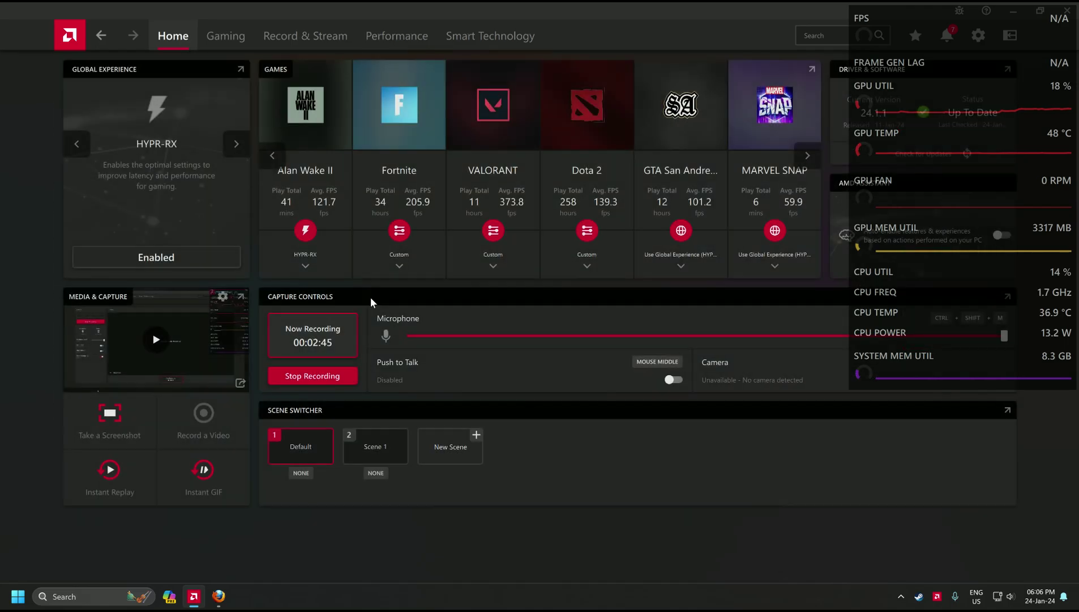
Launch Dota 2 from the Steam tray menu to reach its main menu
{"action": "left_click", "coordinate": [200, 601]}
{"action": "right_click", "coordinate": [919, 596]}
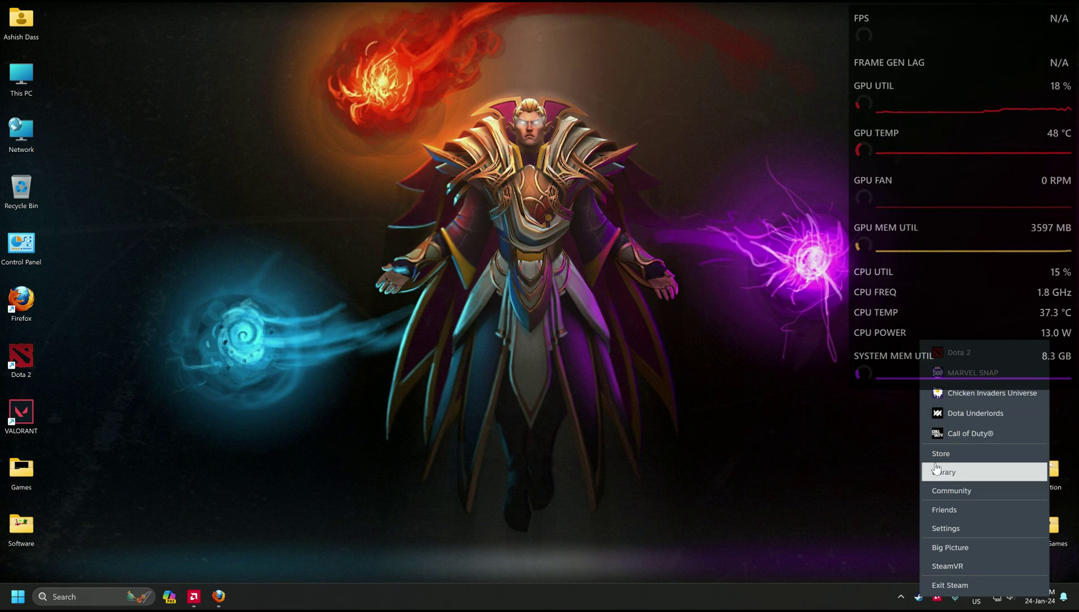
{"action": "left_click", "coordinate": [963, 352]}
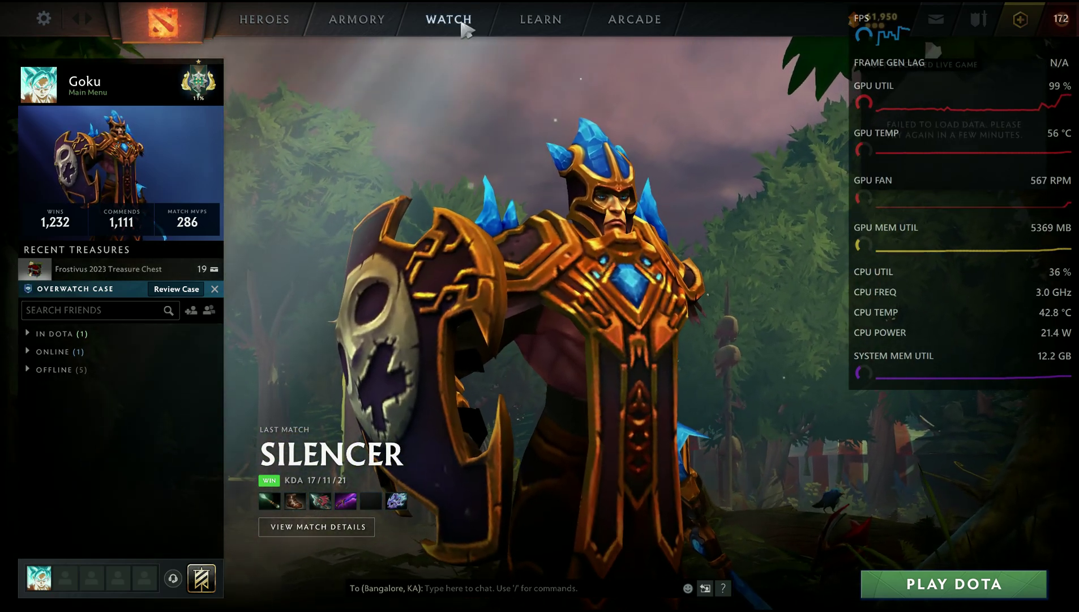
Browse the live matches under Watch Now, then quit Dota 2 to the desktop
{"action": "left_click", "coordinate": [462, 25]}
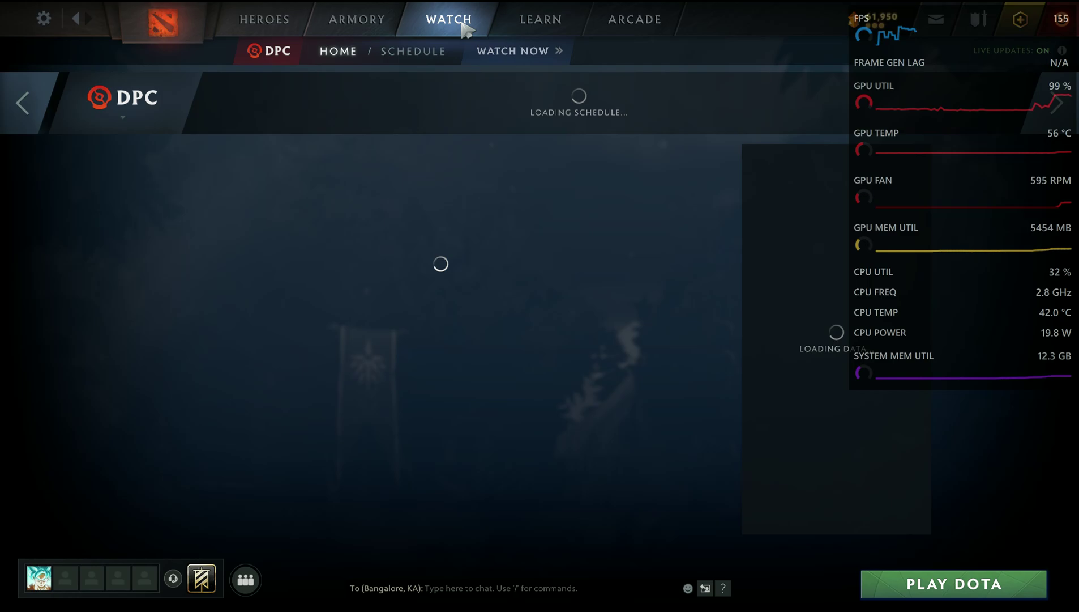
{"action": "left_click", "coordinate": [558, 53]}
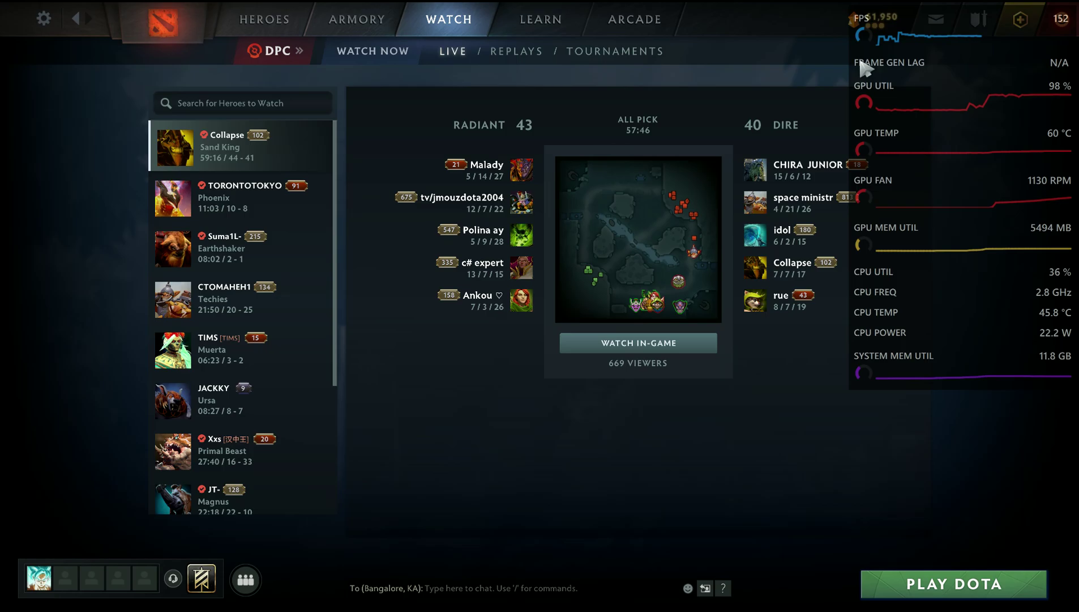
{"action": "left_click", "coordinate": [1067, 26]}
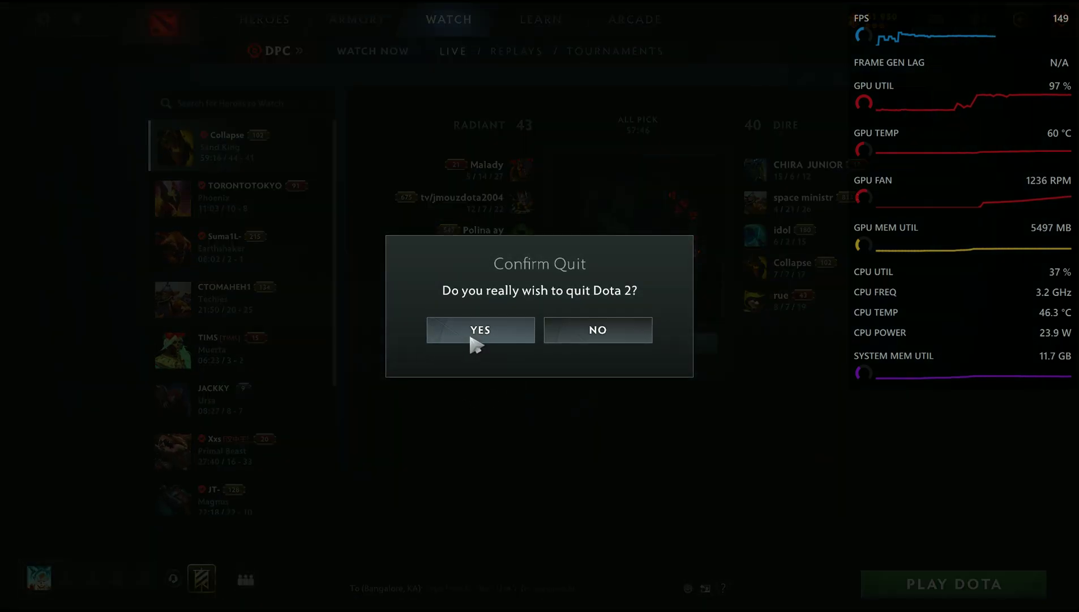
{"action": "left_click", "coordinate": [470, 337]}
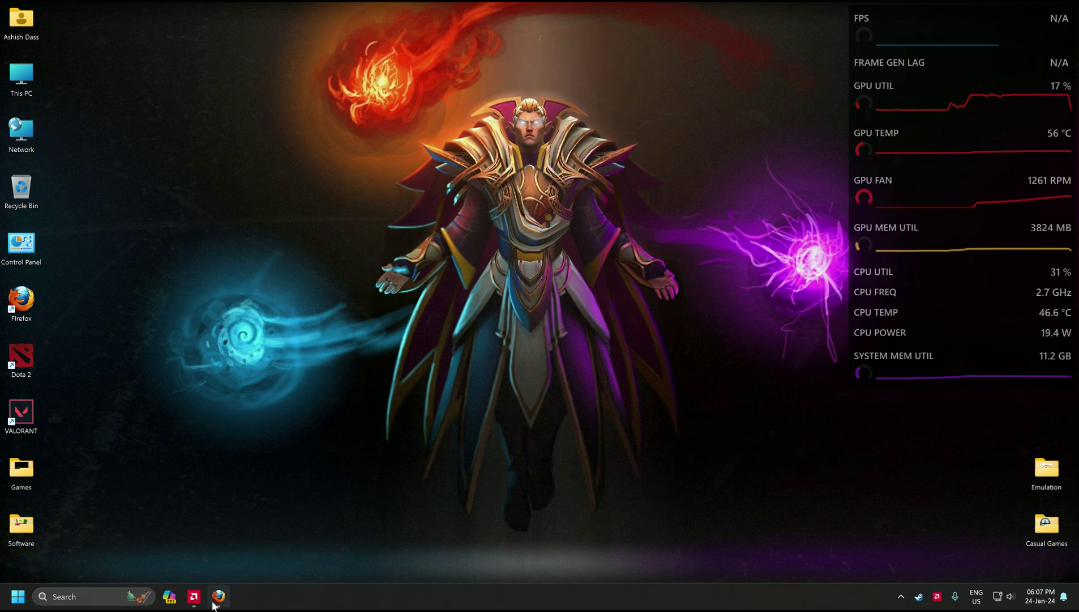
Switch Dota 2's Gaming Experience to HYPR-RX in AMD Software
{"action": "left_click", "coordinate": [194, 596]}
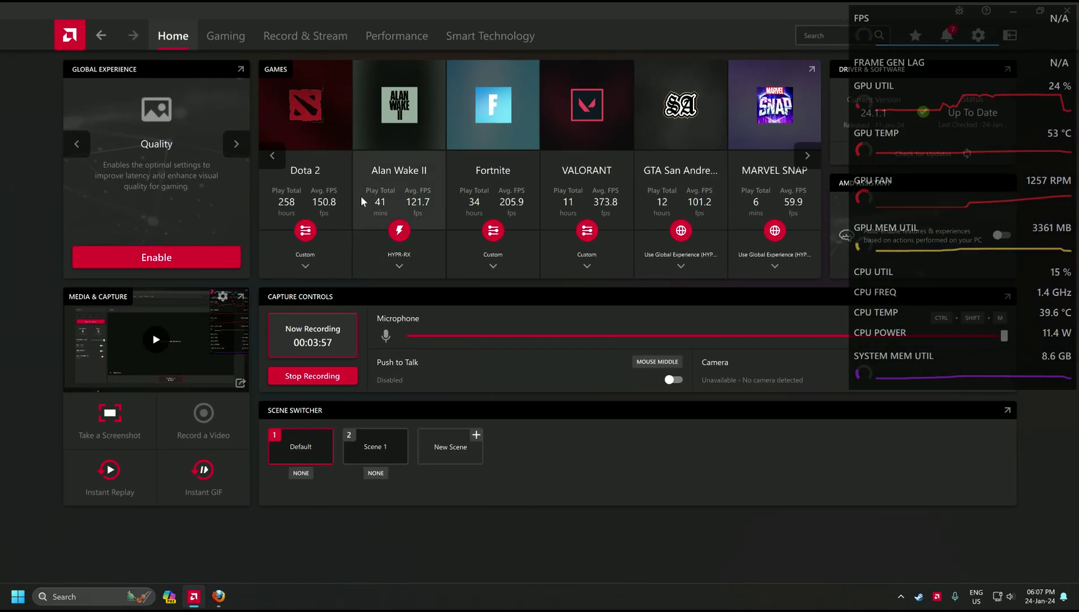
{"action": "left_click", "coordinate": [321, 183]}
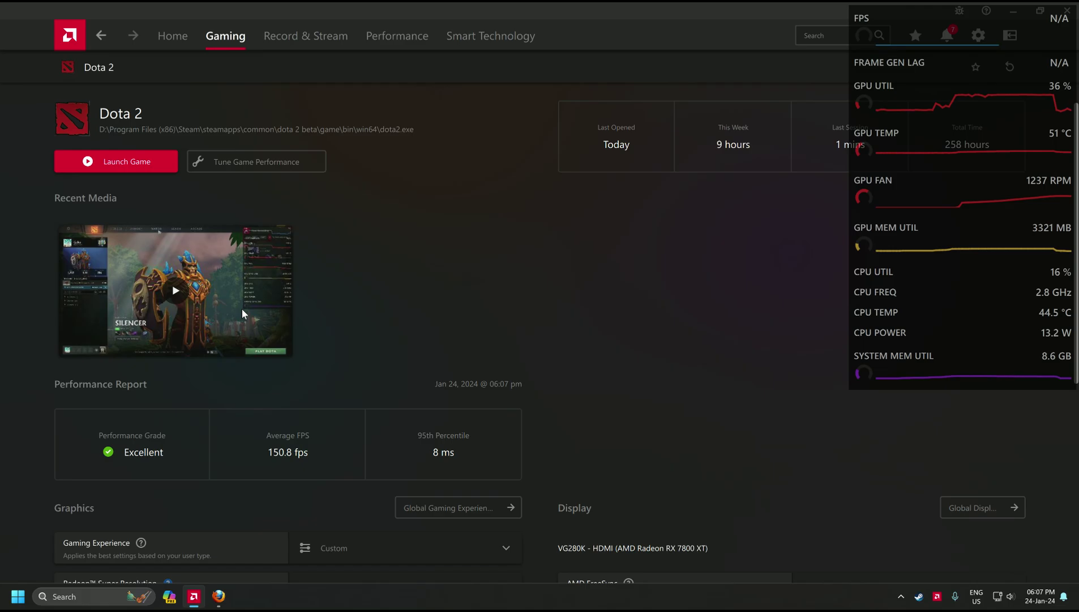
{"action": "scroll", "coordinate": [370, 335], "scroll_direction": "down", "scroll_amount": 4}
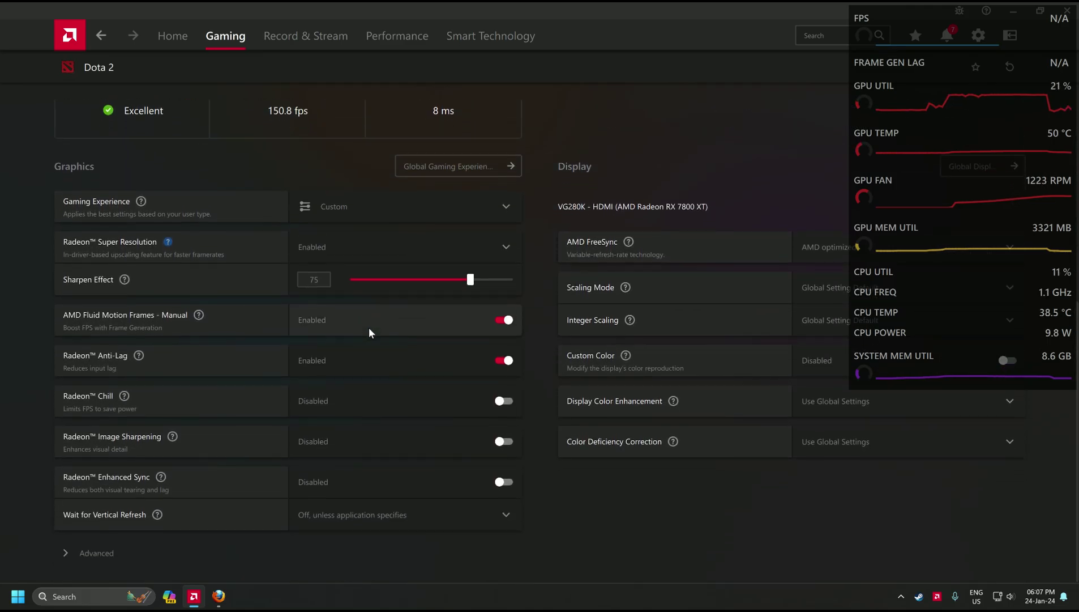
{"action": "left_click", "coordinate": [466, 211]}
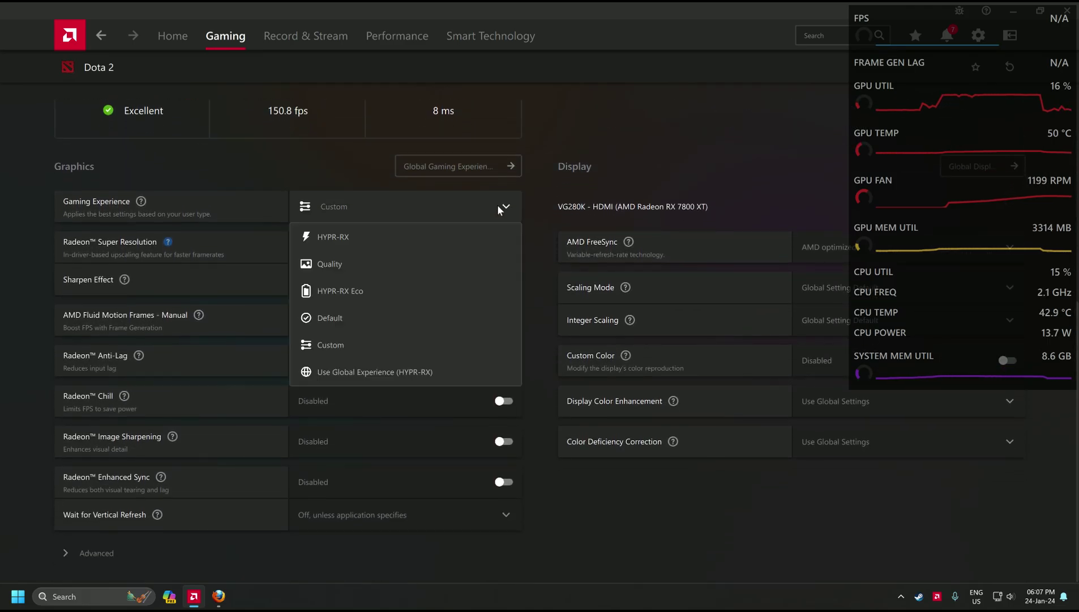
{"action": "left_click", "coordinate": [360, 228]}
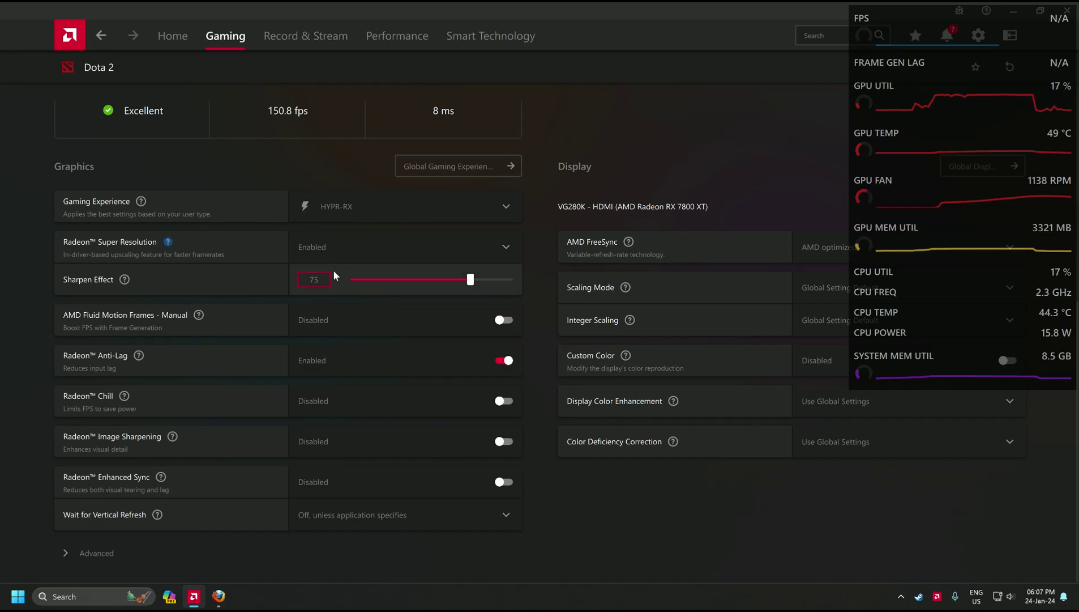
Re-enable AMD Fluid Motion Frames for Dota 2 and return to Home
{"action": "left_click", "coordinate": [501, 320]}
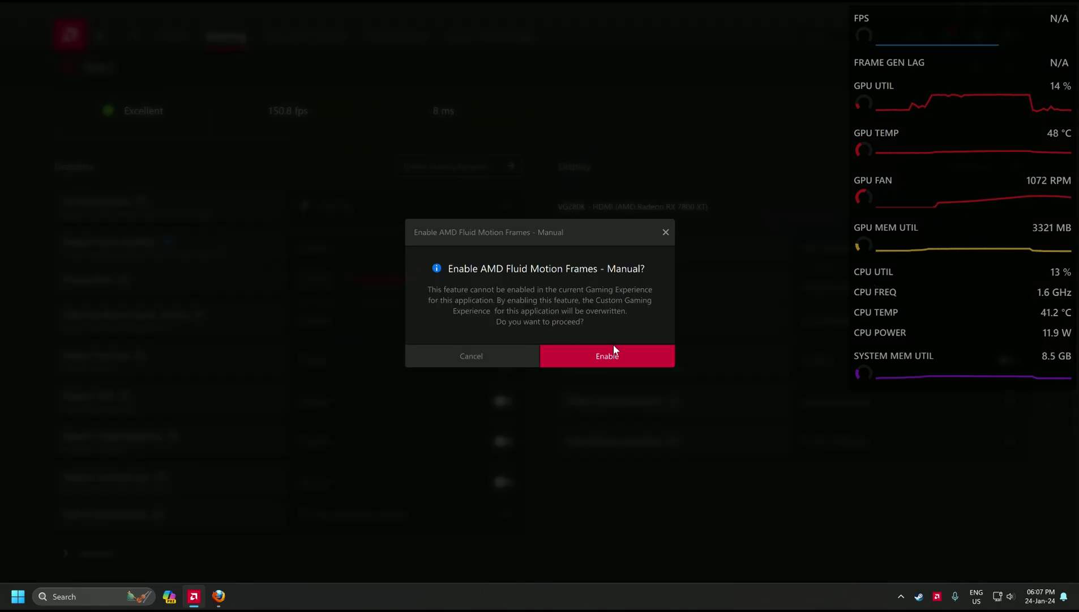
{"action": "left_click", "coordinate": [645, 357]}
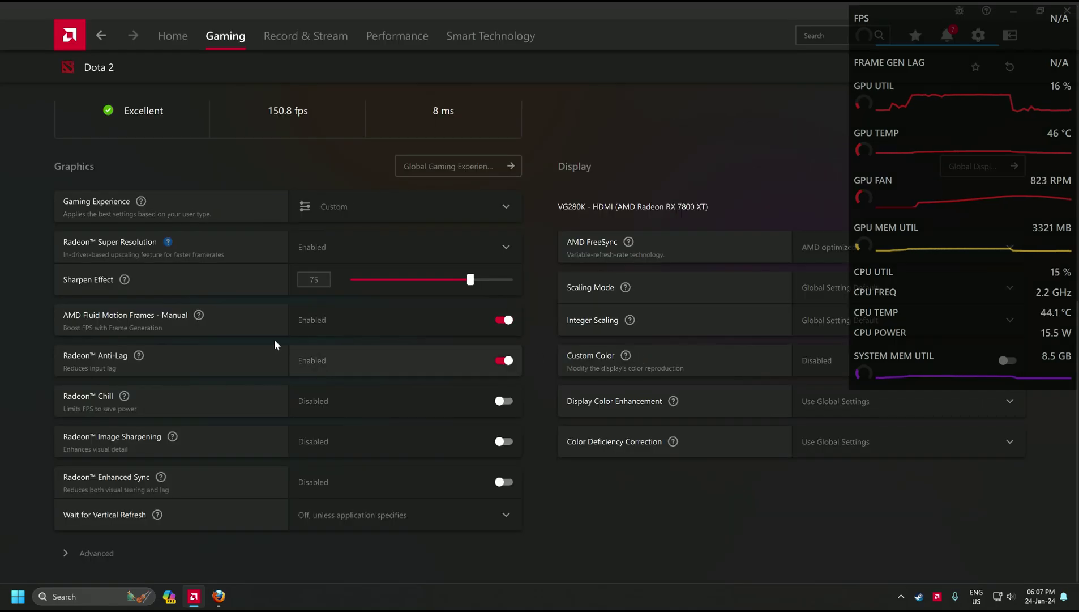
{"action": "left_click", "coordinate": [171, 43]}
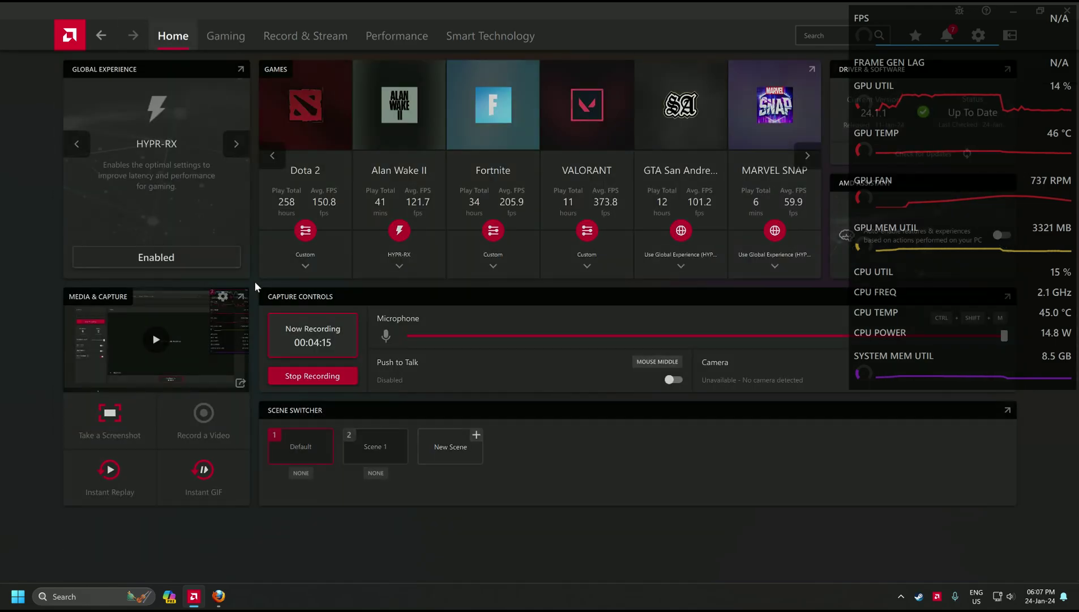
Relaunch Dota 2 from Steam's recent games list in the tray menu
{"action": "left_click", "coordinate": [196, 600]}
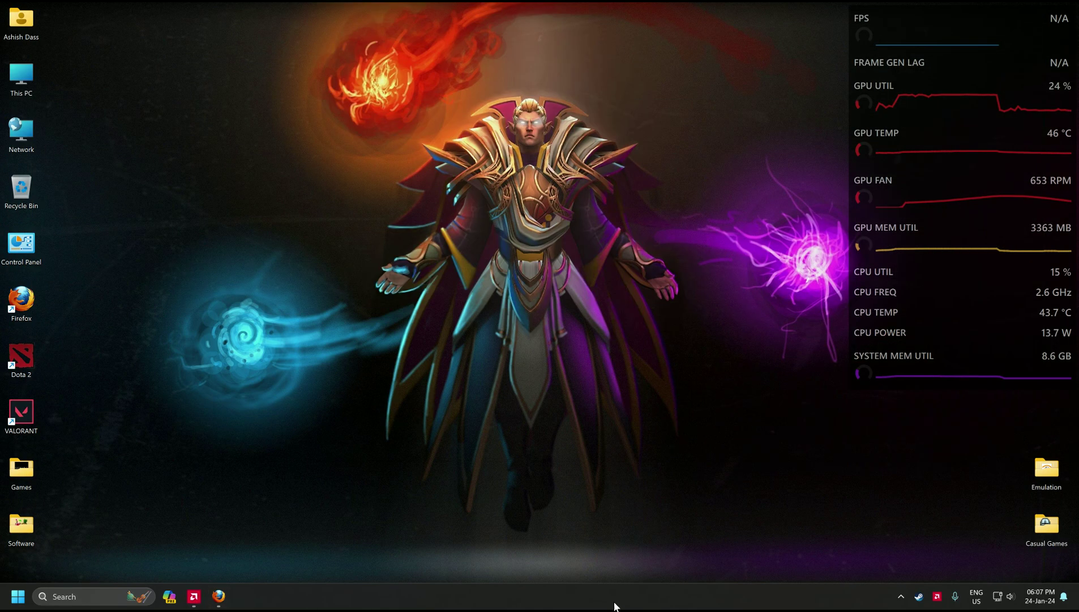
{"action": "right_click", "coordinate": [924, 594]}
{"action": "left_click", "coordinate": [981, 350]}
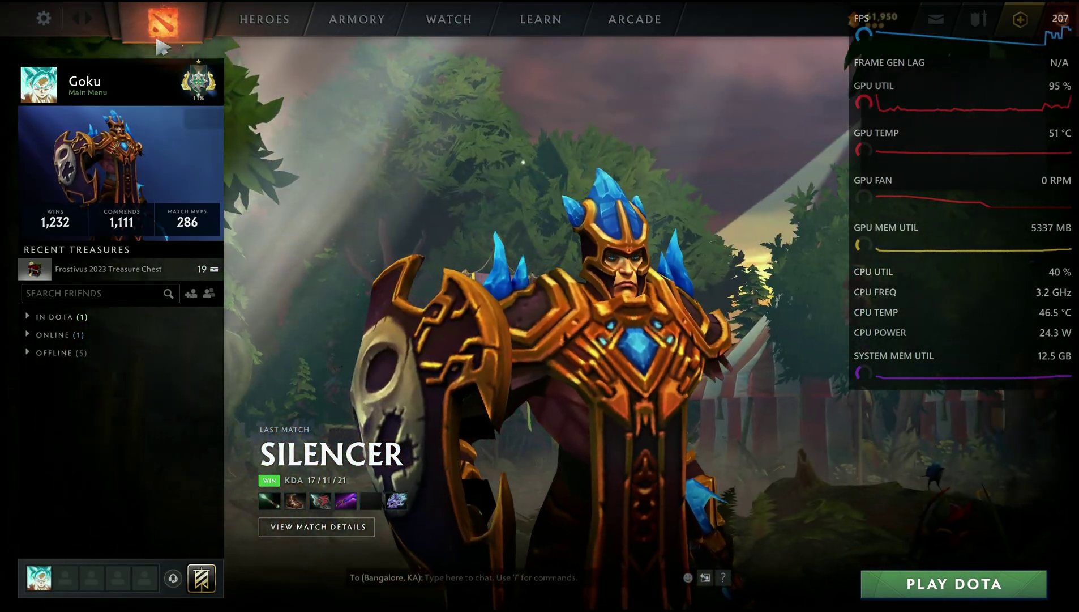
Apply advanced resolution settings at 3840x2160 borderless window, then close the settings
{"action": "left_click", "coordinate": [43, 18]}
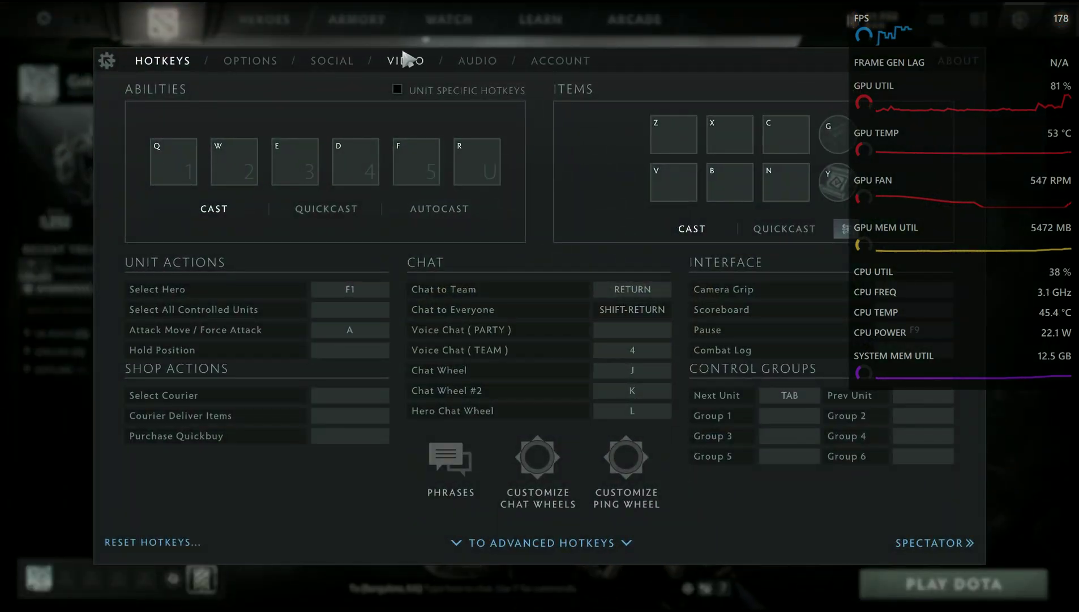
{"action": "left_click", "coordinate": [406, 62]}
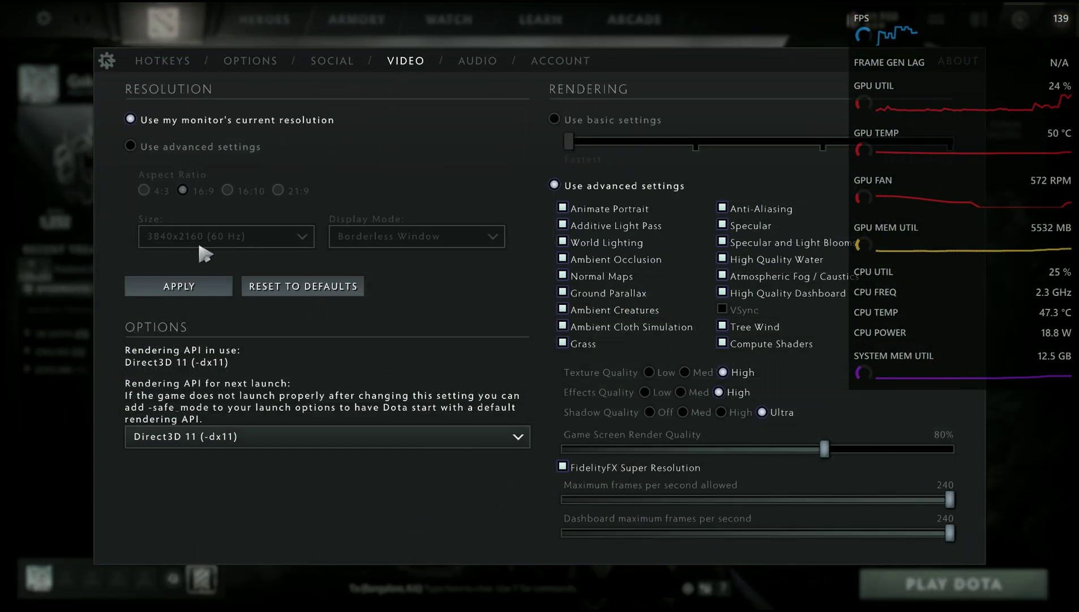
{"action": "left_click", "coordinate": [133, 146]}
{"action": "left_click", "coordinate": [162, 287]}
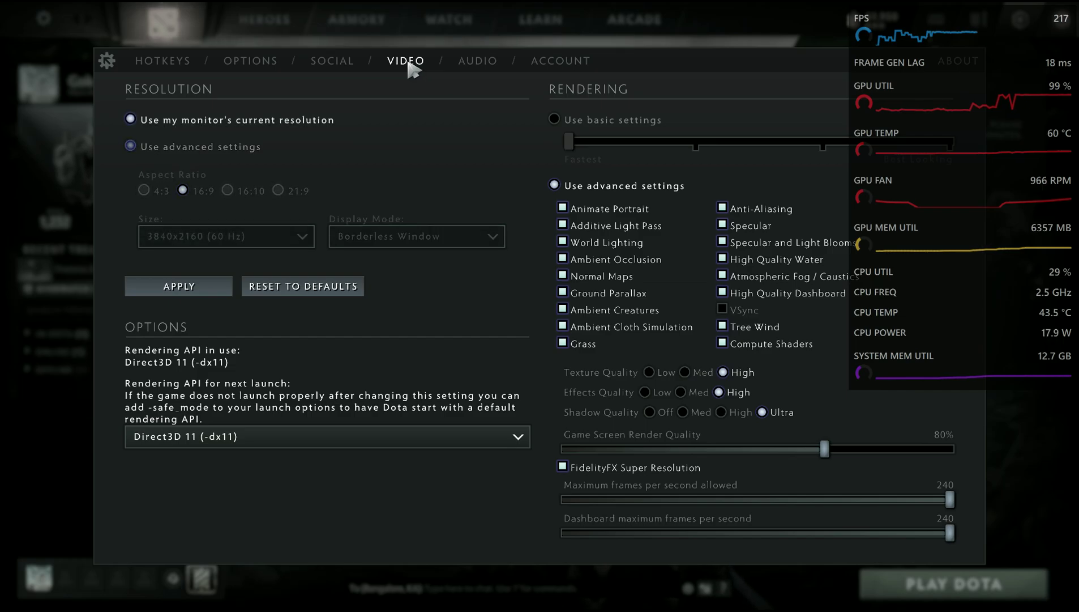
{"action": "left_click", "coordinate": [177, 152]}
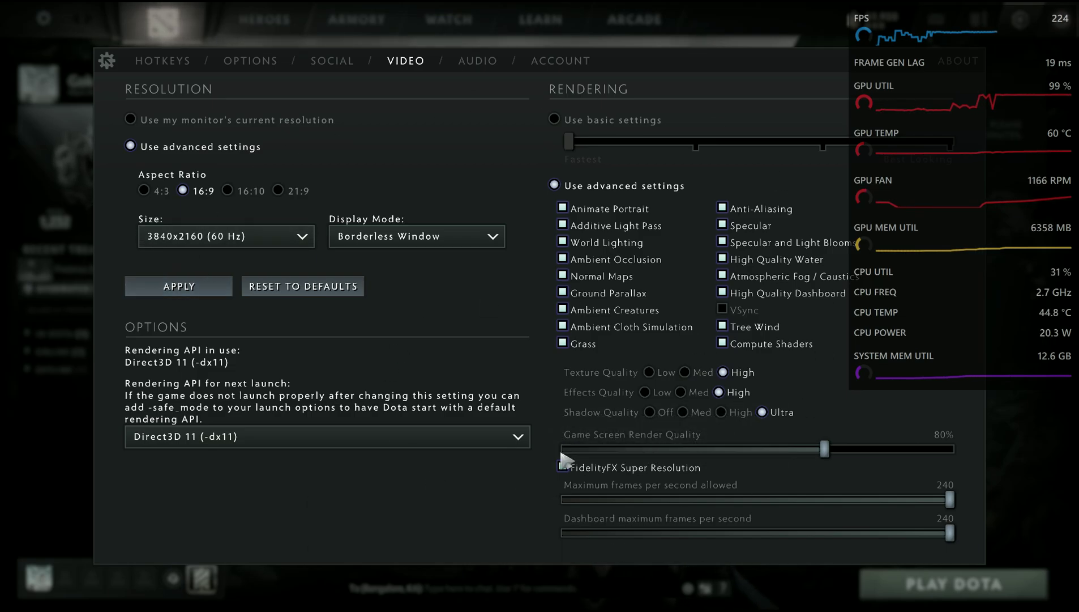
{"action": "left_click", "coordinate": [109, 62]}
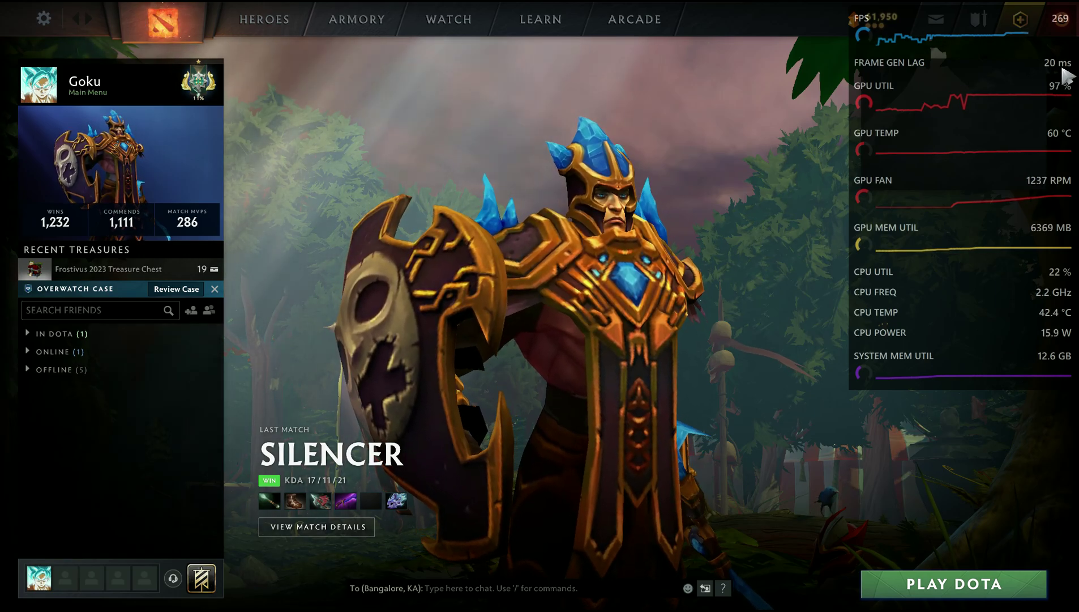
Spectate the live Phoenix match in-game from the Watch Now live list
{"action": "left_click", "coordinate": [452, 21]}
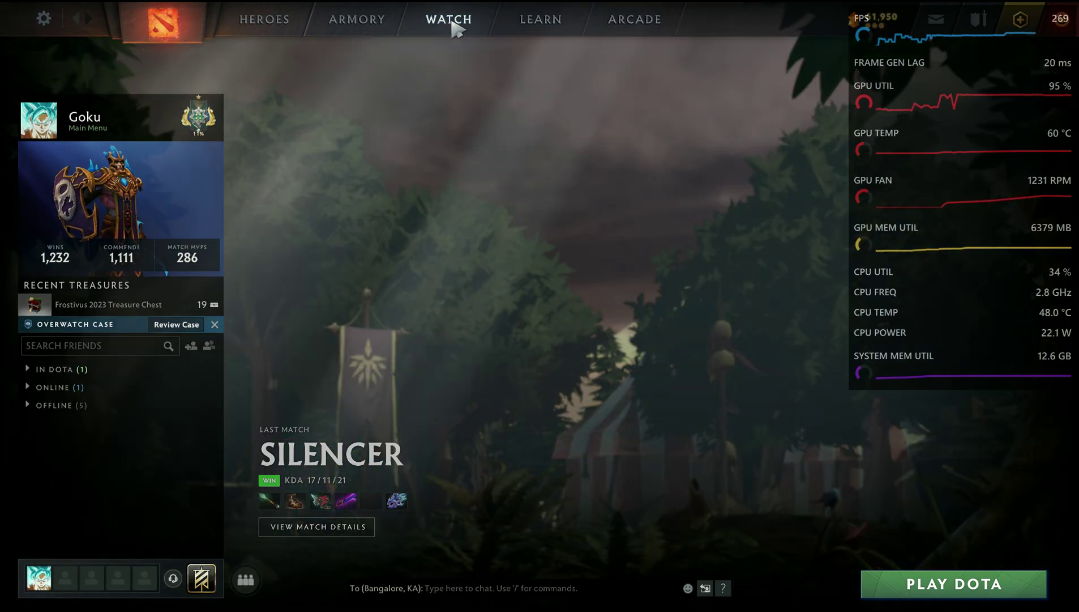
{"action": "left_click", "coordinate": [508, 53]}
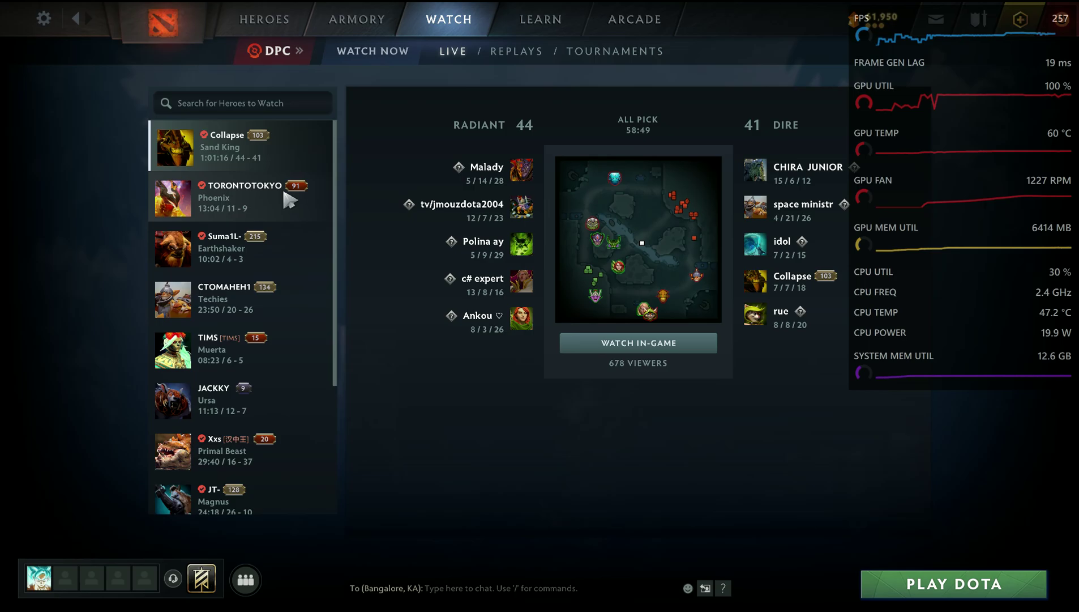
{"action": "left_click", "coordinate": [283, 195]}
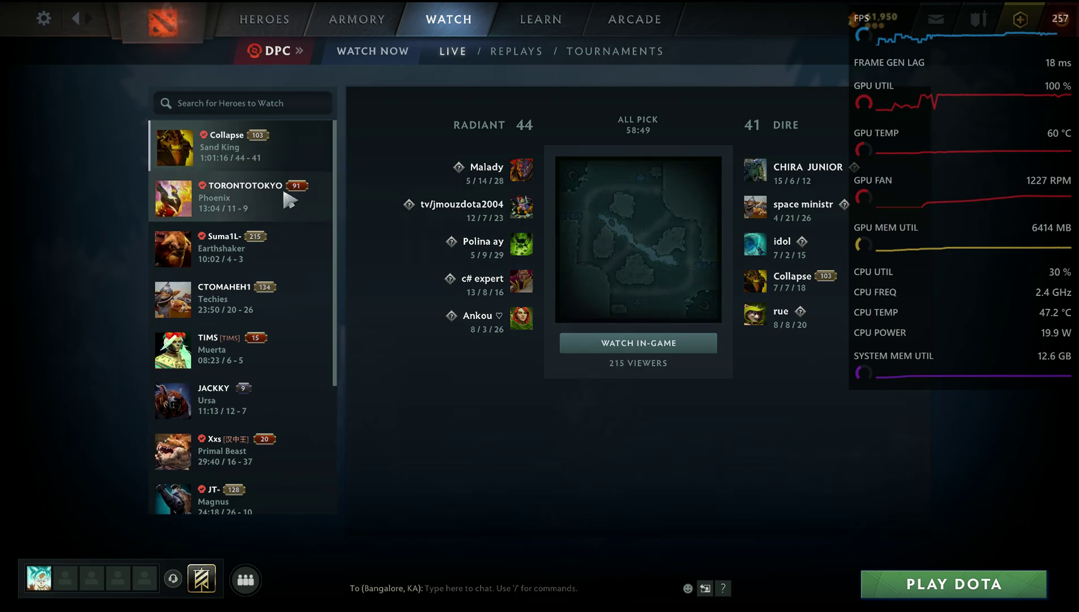
{"action": "left_click", "coordinate": [651, 345]}
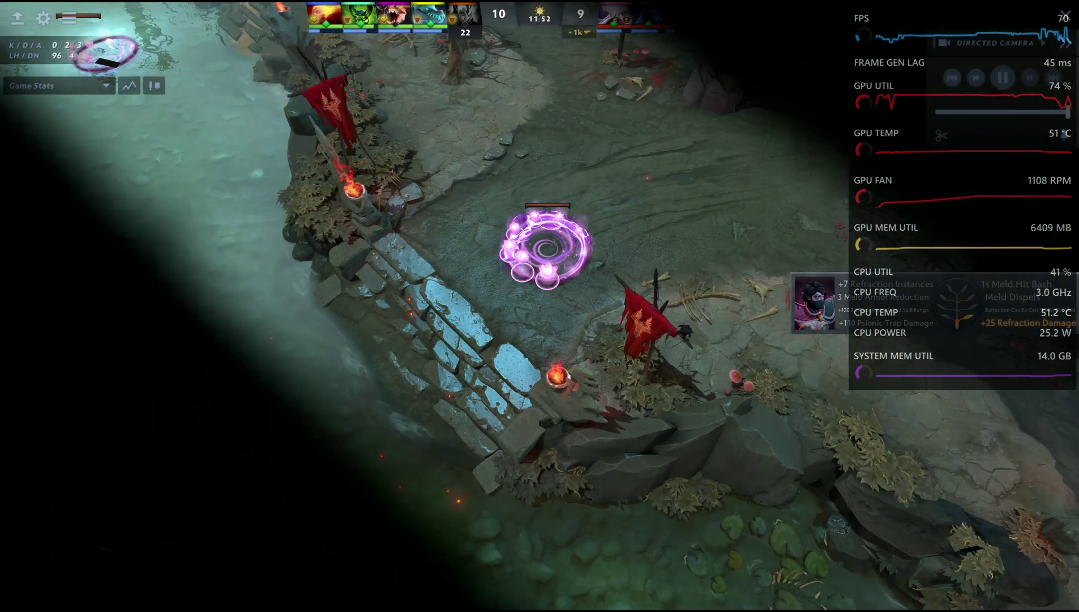
Switch the spectator camera to Player View on Faceless Void instead of Lina, then bring up the game settings
{"action": "mouse_move", "coordinate": [970, 50]}
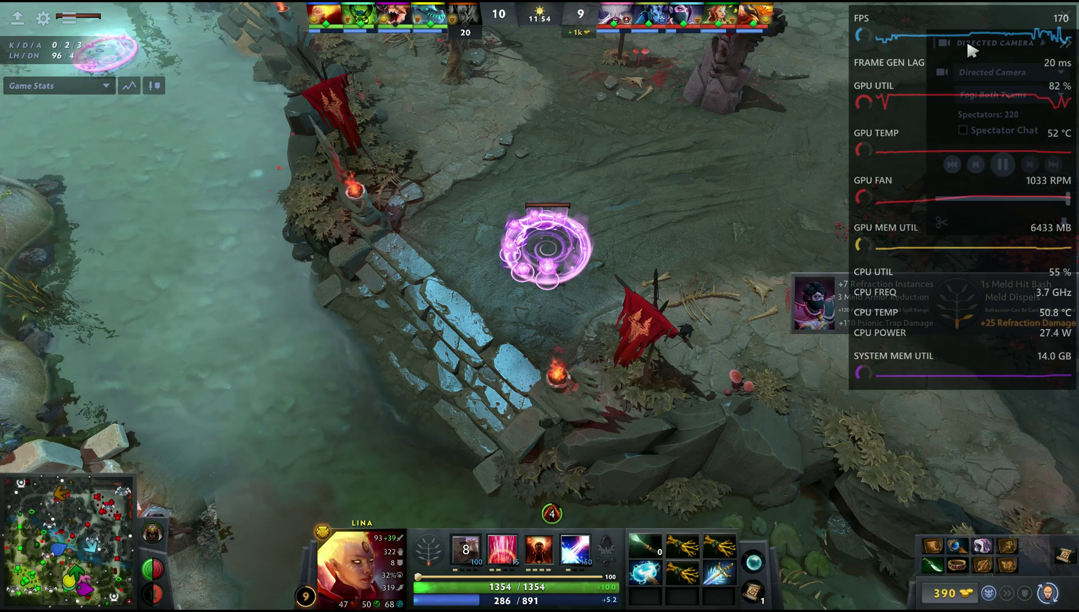
{"action": "left_click", "coordinate": [971, 73]}
{"action": "left_click", "coordinate": [978, 112]}
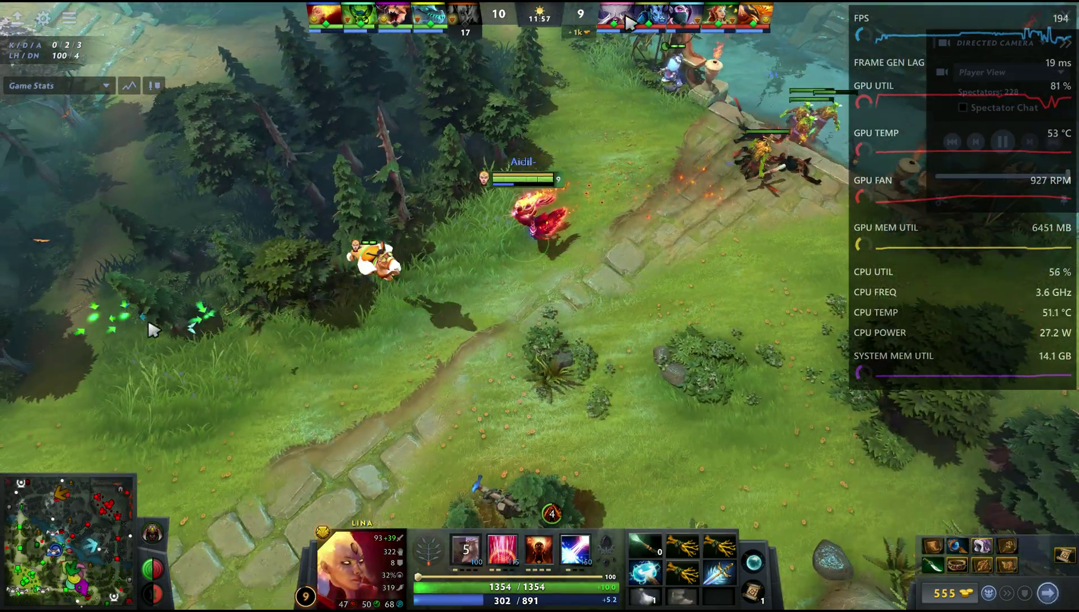
{"action": "left_click", "coordinate": [650, 29]}
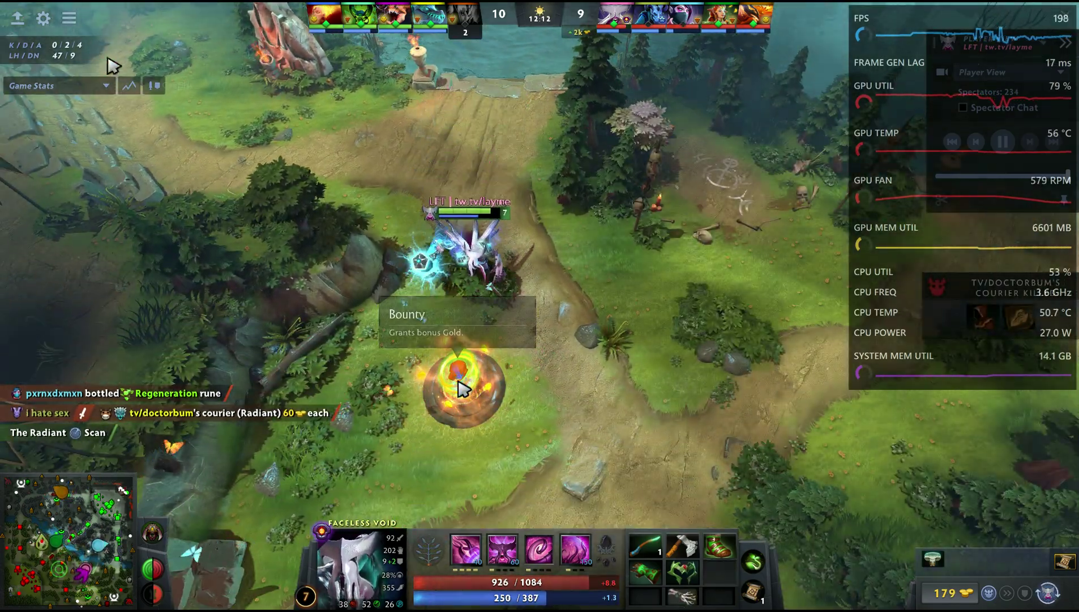
{"action": "left_click", "coordinate": [51, 20]}
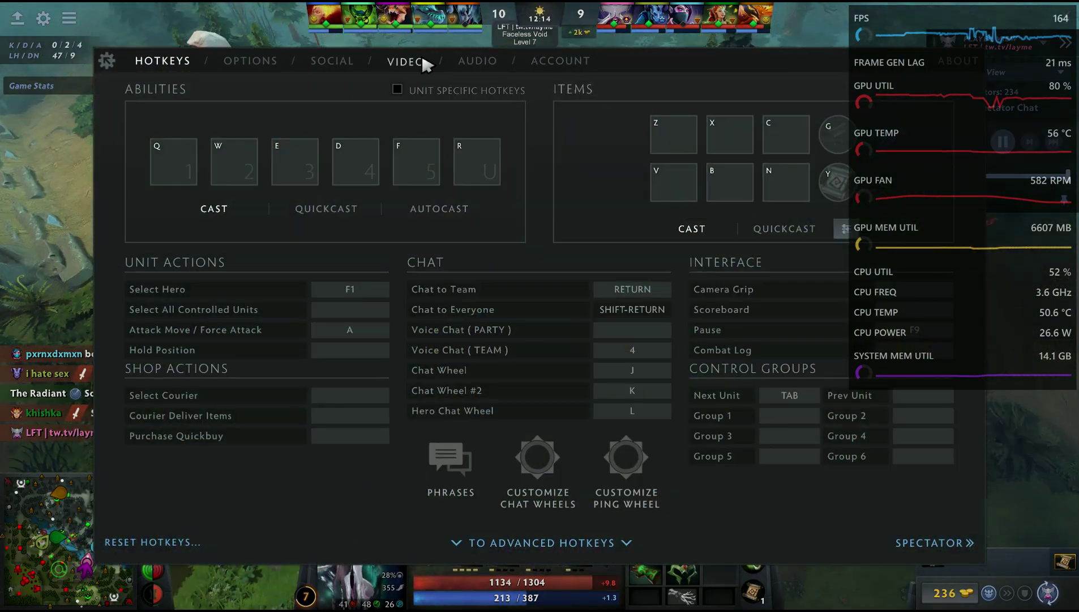
Check the VIDEO tab's FPS slider and FidelityFX tooltips, then return to spectating the match
{"action": "left_click", "coordinate": [421, 58]}
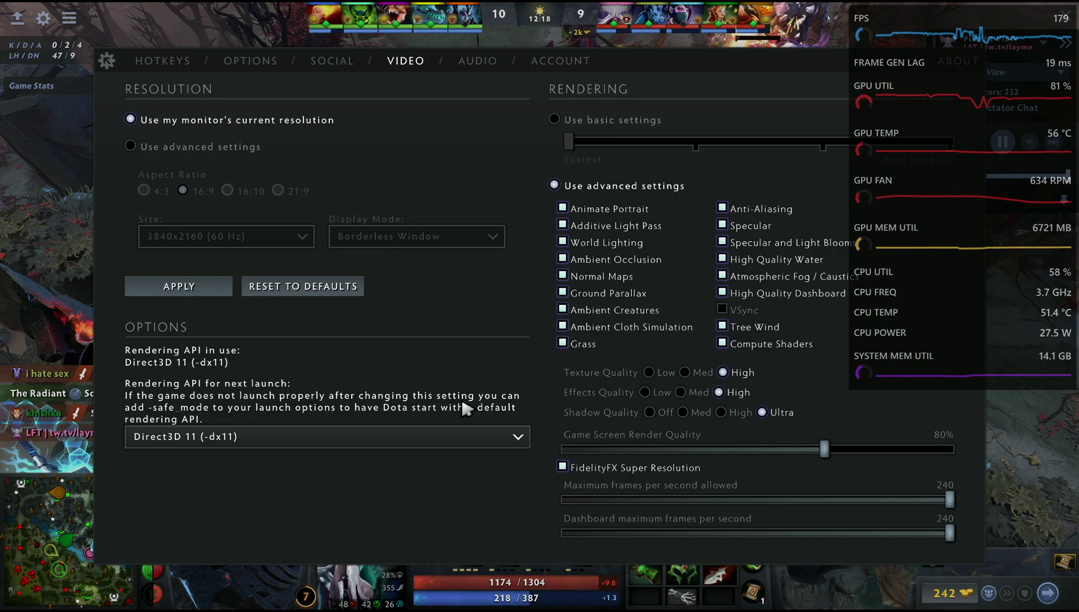
{"action": "mouse_move", "coordinate": [718, 467]}
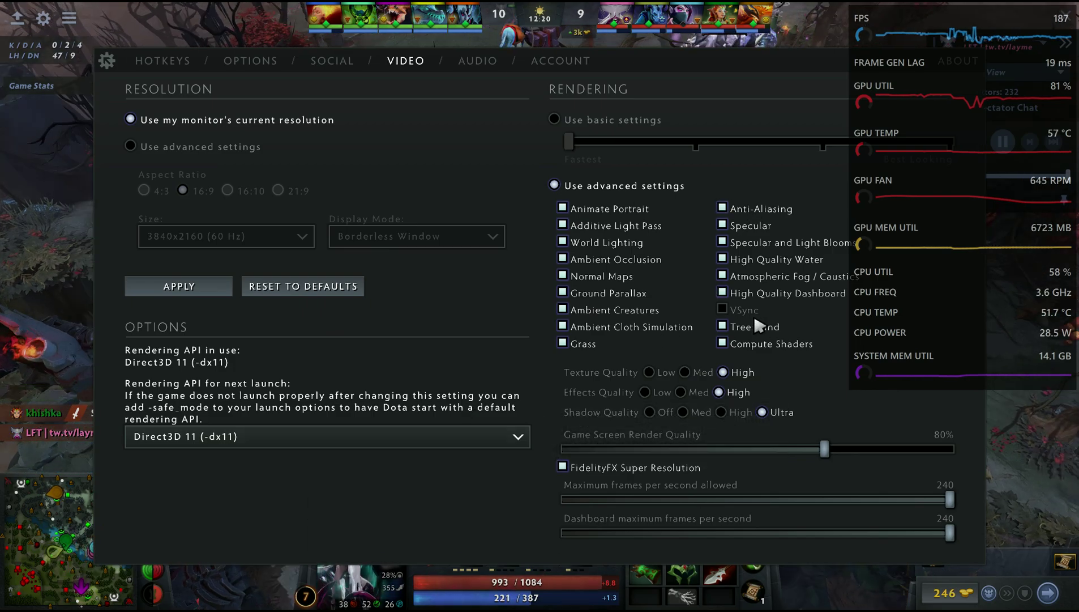
{"action": "mouse_move", "coordinate": [616, 465]}
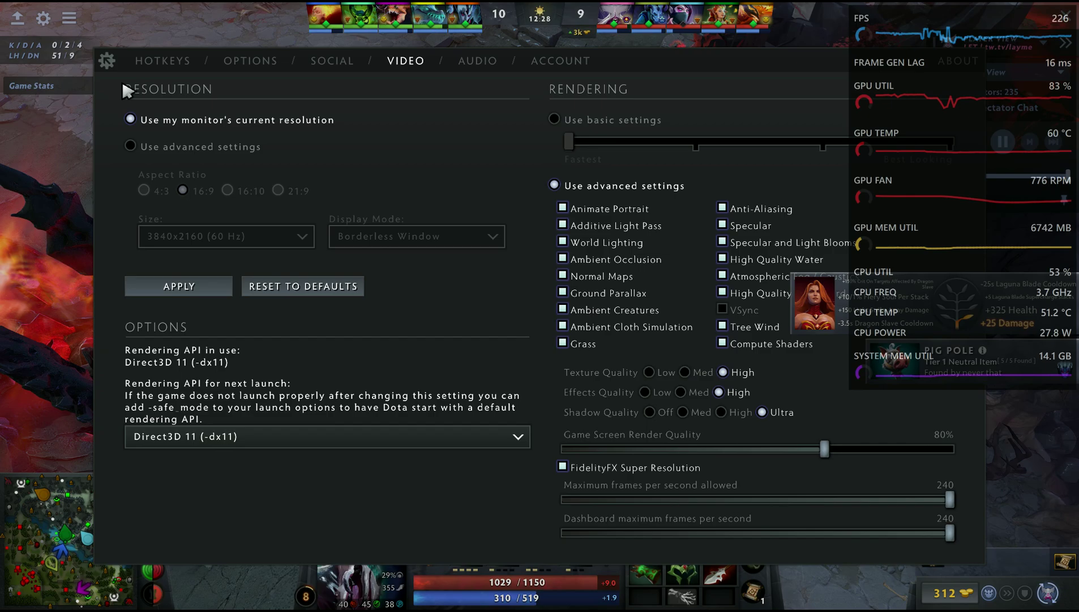
{"action": "left_click", "coordinate": [112, 63]}
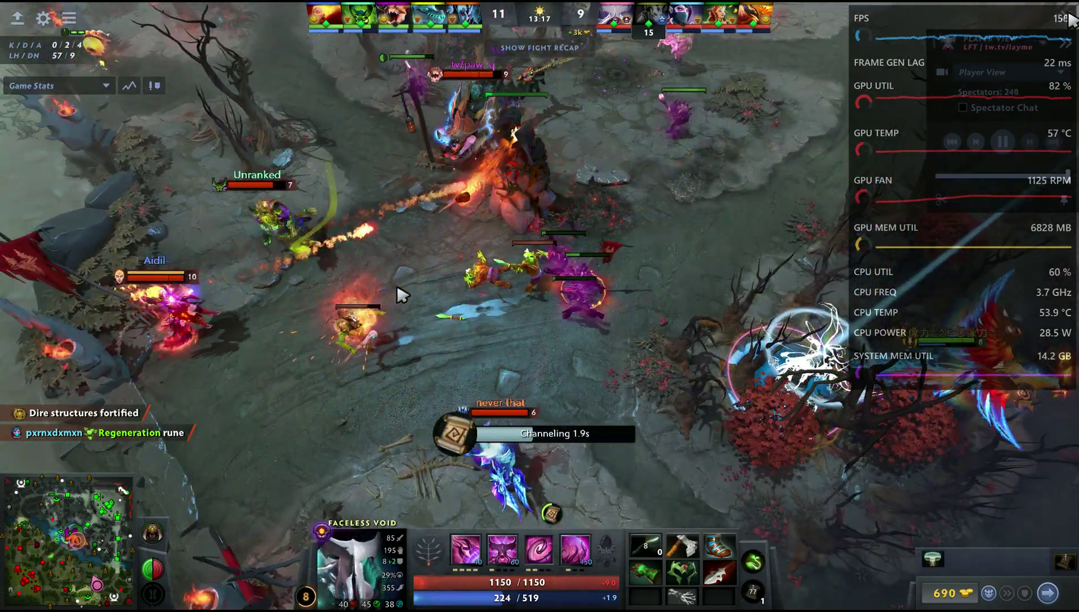
Disconnect from the spectated match, quit Dota 2 with Alt+F4, and restore AMD Software from the taskbar
{"action": "left_click", "coordinate": [1037, 23]}
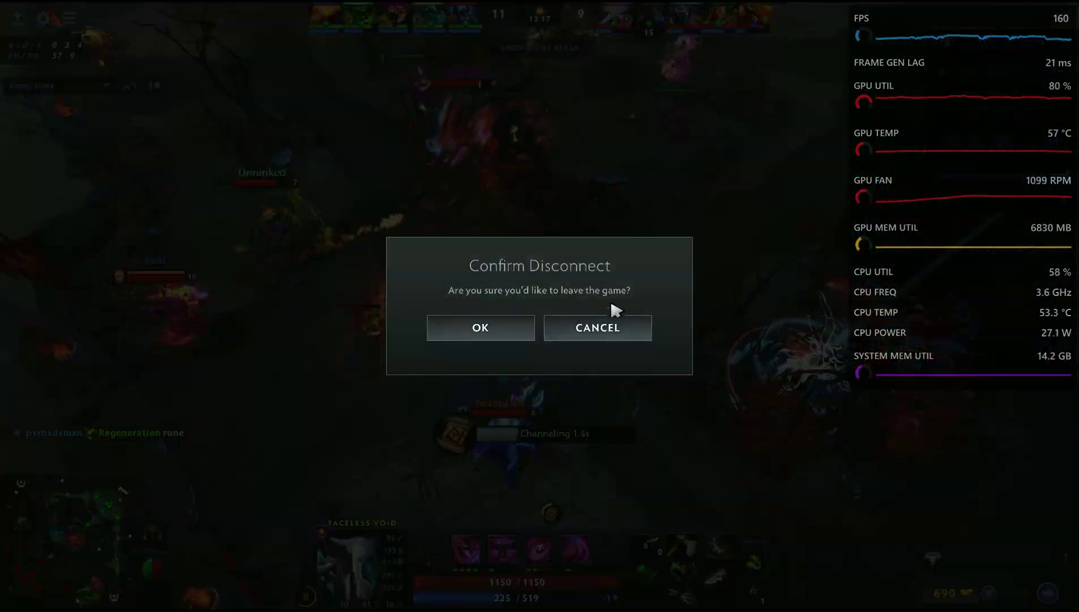
{"action": "left_click", "coordinate": [499, 320]}
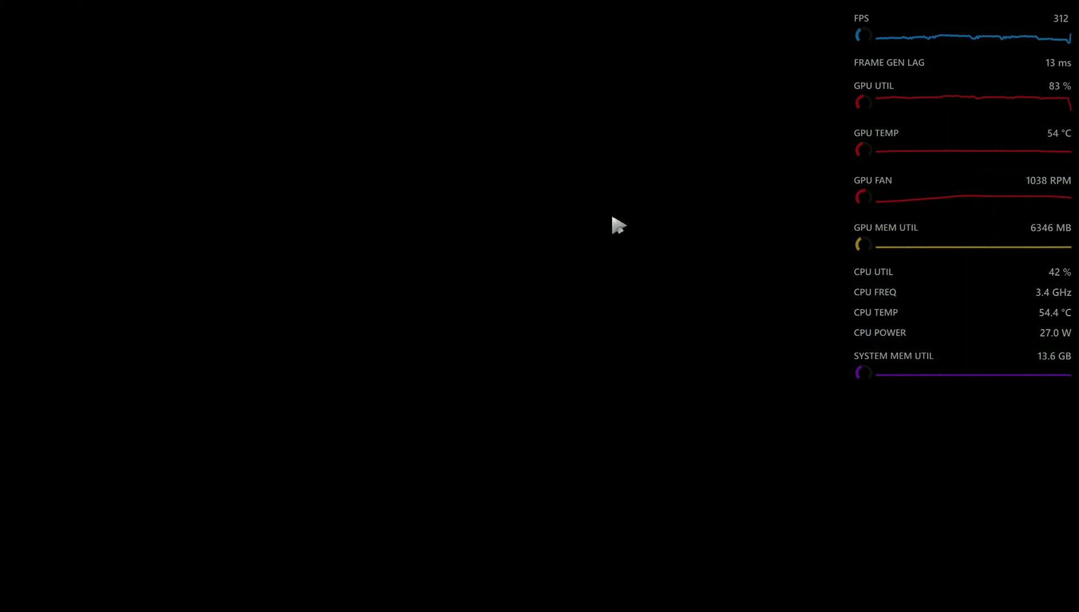
{"action": "key", "text": "alt+F4"}
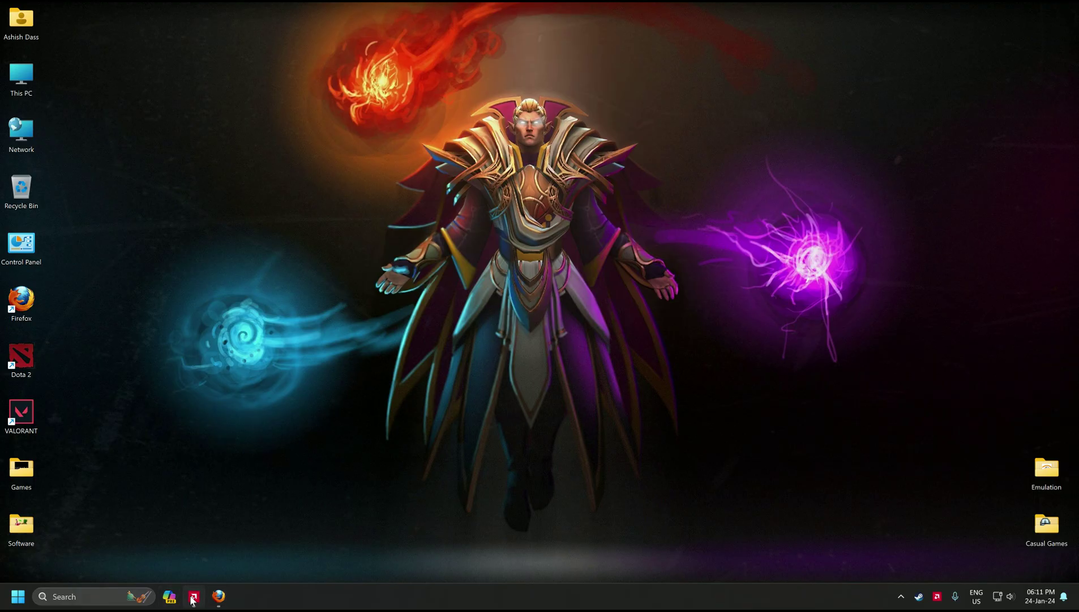
{"action": "left_click", "coordinate": [192, 597]}
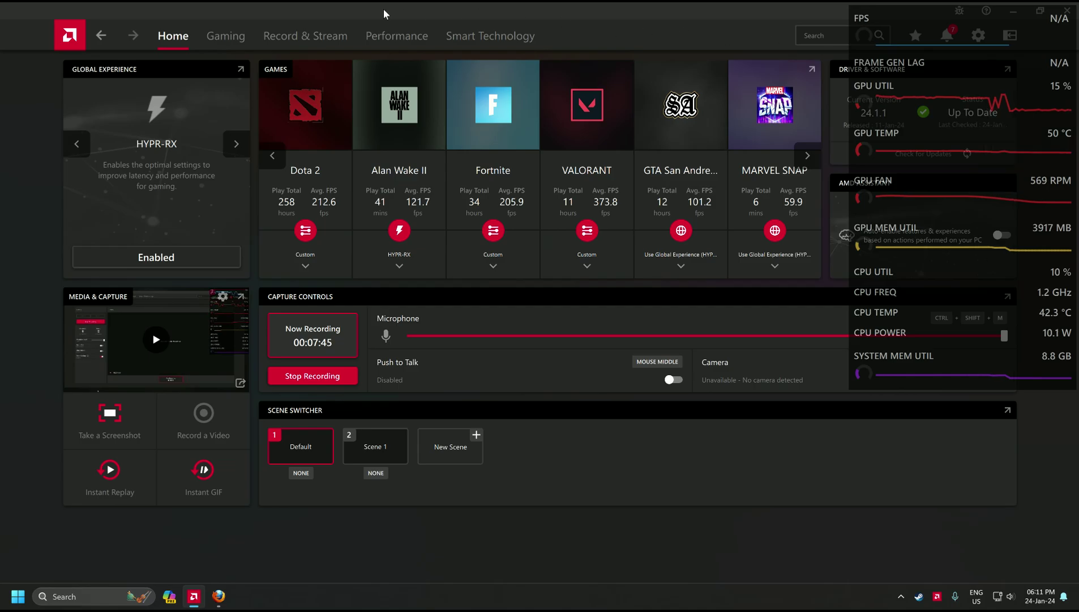
Open the Smart Technology page listing Noise Suppression, Privacy View, SmartAccess Video and SmartAccess Memory
{"action": "left_click", "coordinate": [471, 38]}
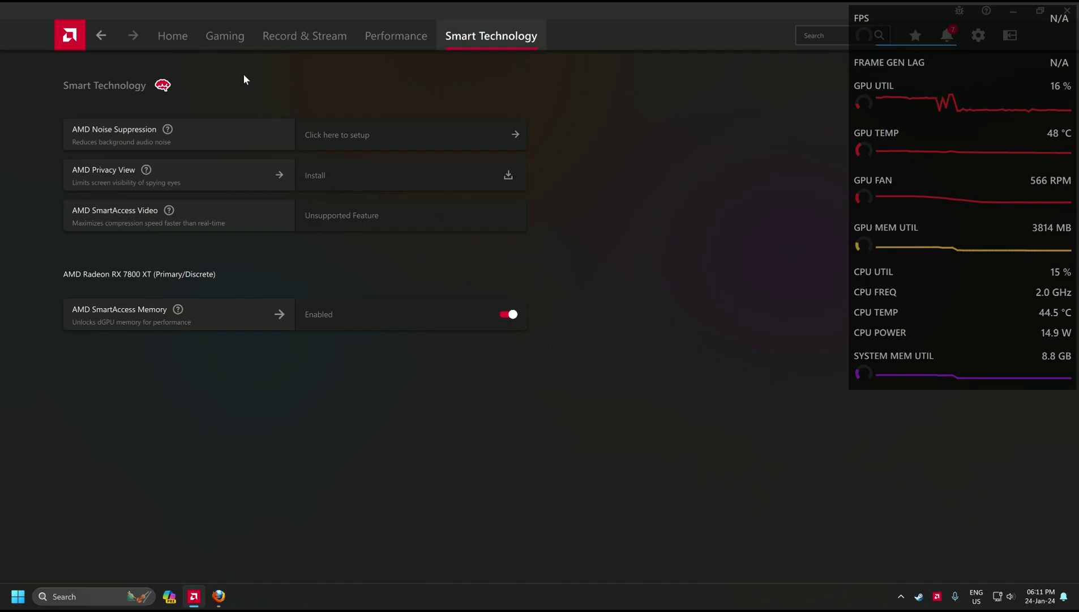
Go from the Home dashboard's Dota 2 tile to the Record & Stream page showing the recording at 00:08:25
{"action": "left_click", "coordinate": [185, 28]}
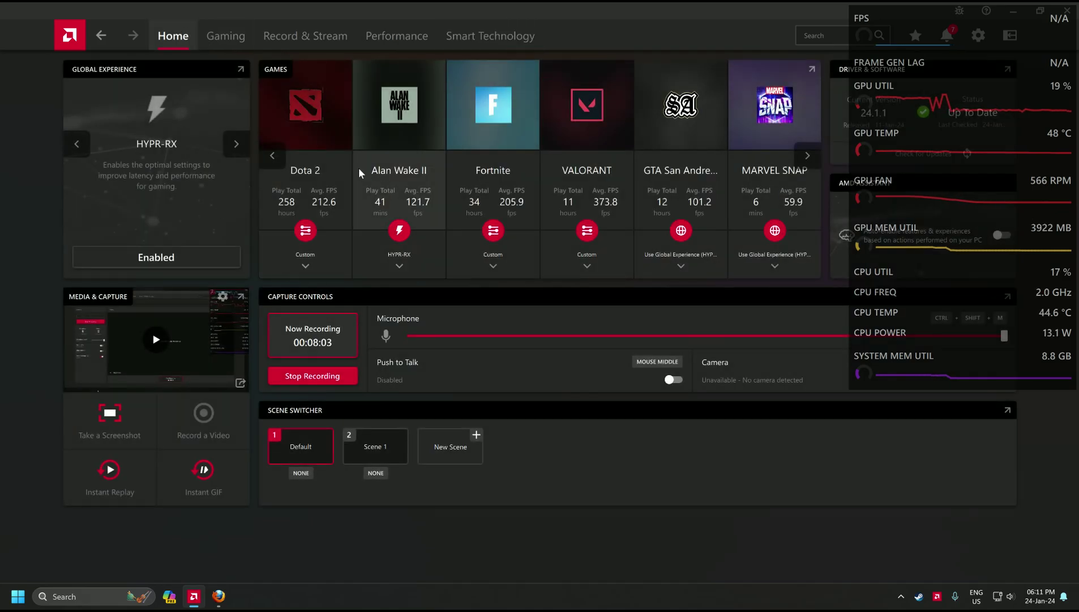
{"action": "mouse_move", "coordinate": [326, 150]}
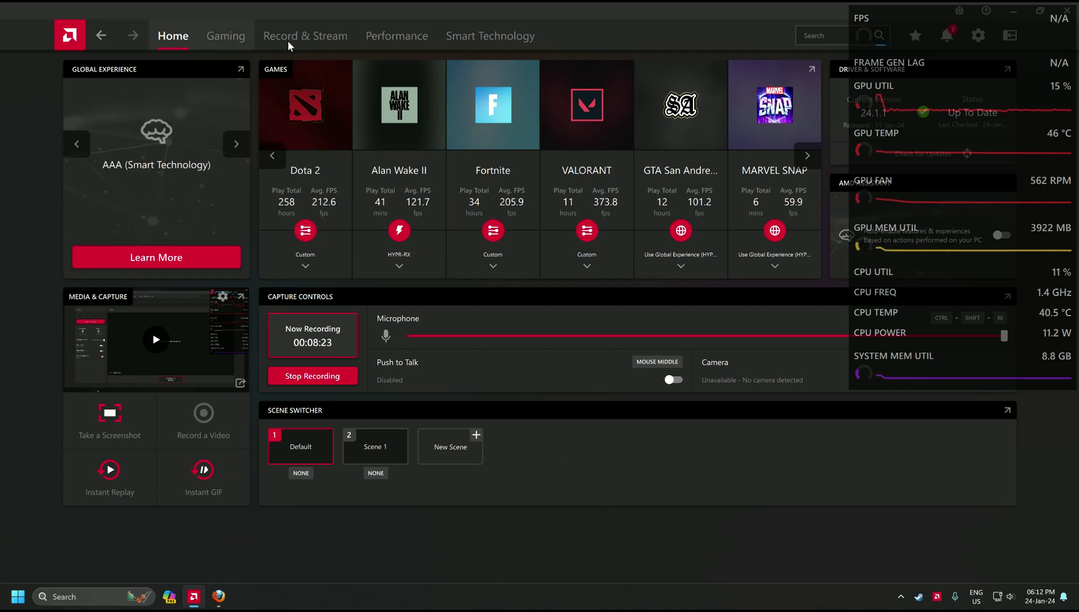
{"action": "left_click", "coordinate": [309, 39]}
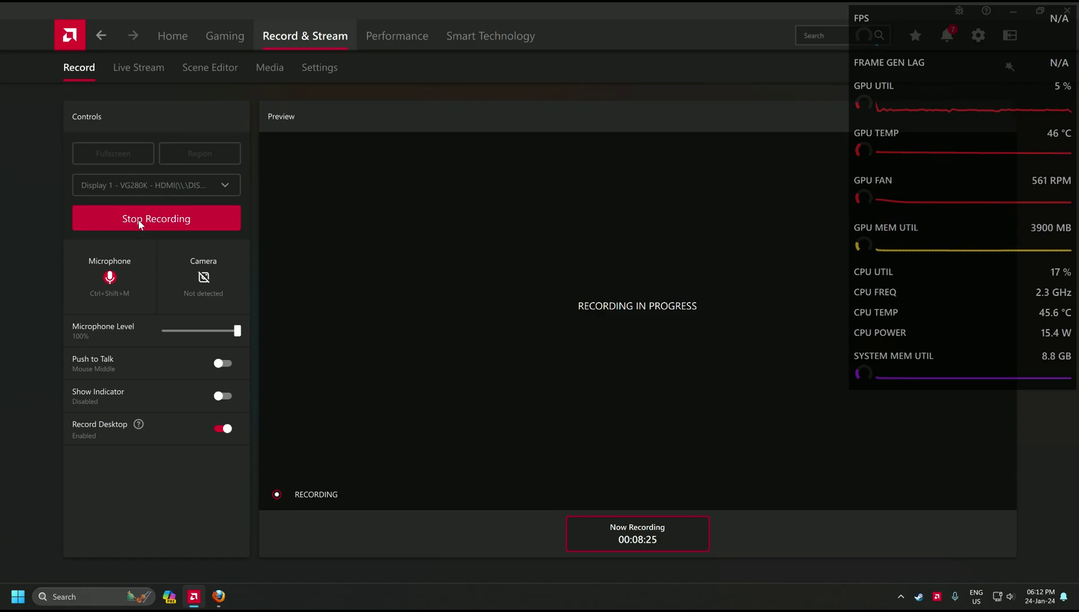